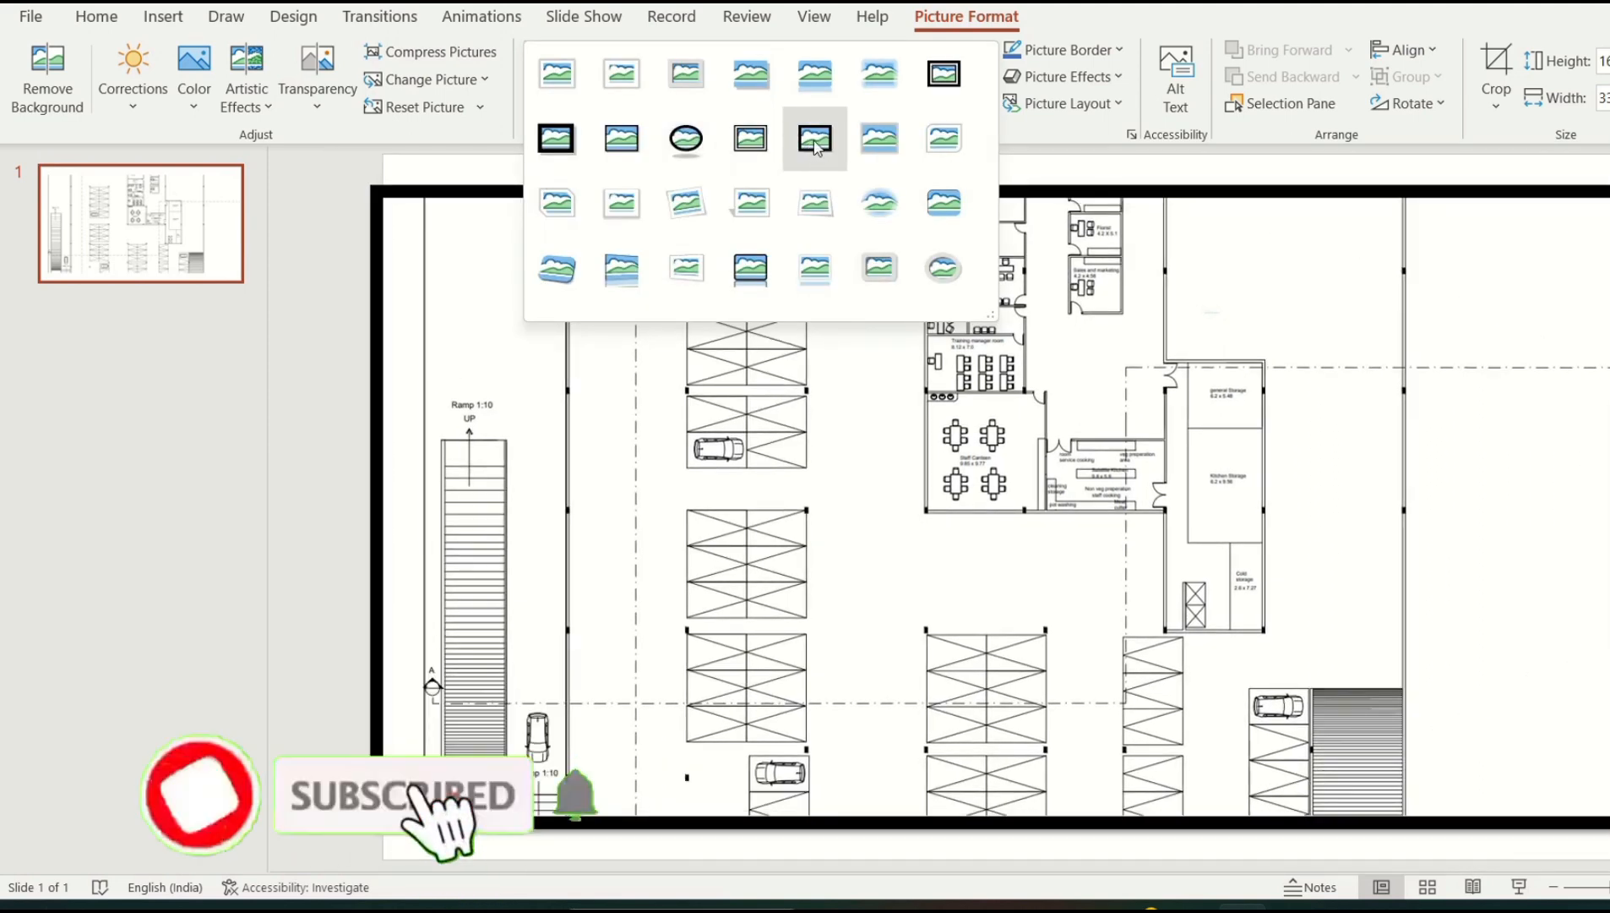
Apply the Beveled Matte, White style and crop the right strip off the floor plan
click(647, 94)
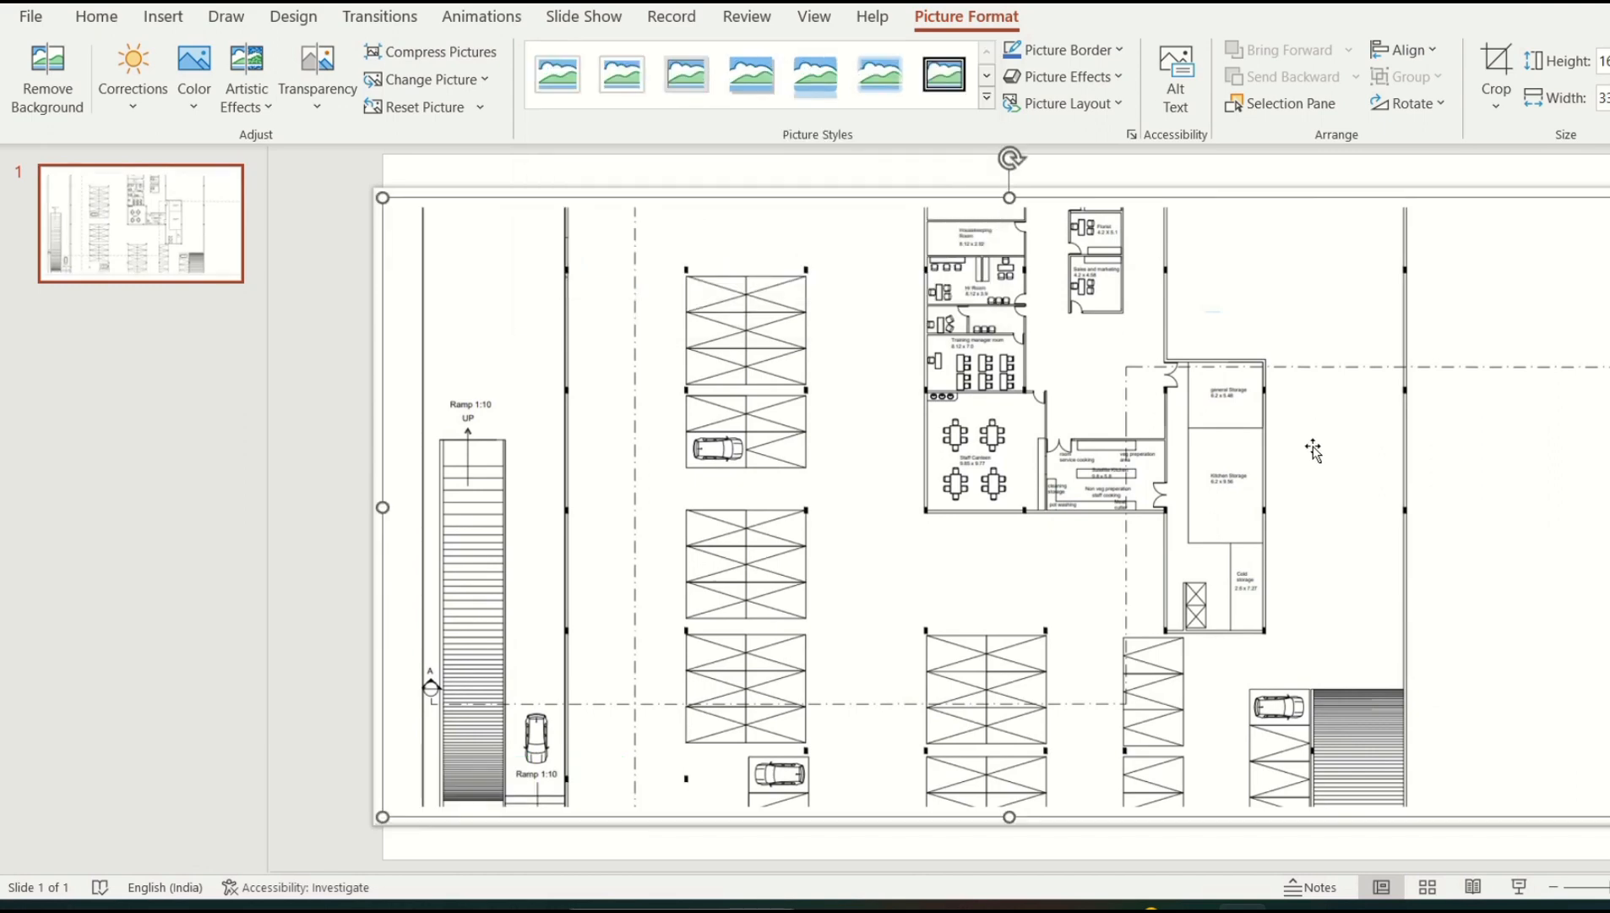
click(1497, 71)
drag(1609, 507, 1445, 499)
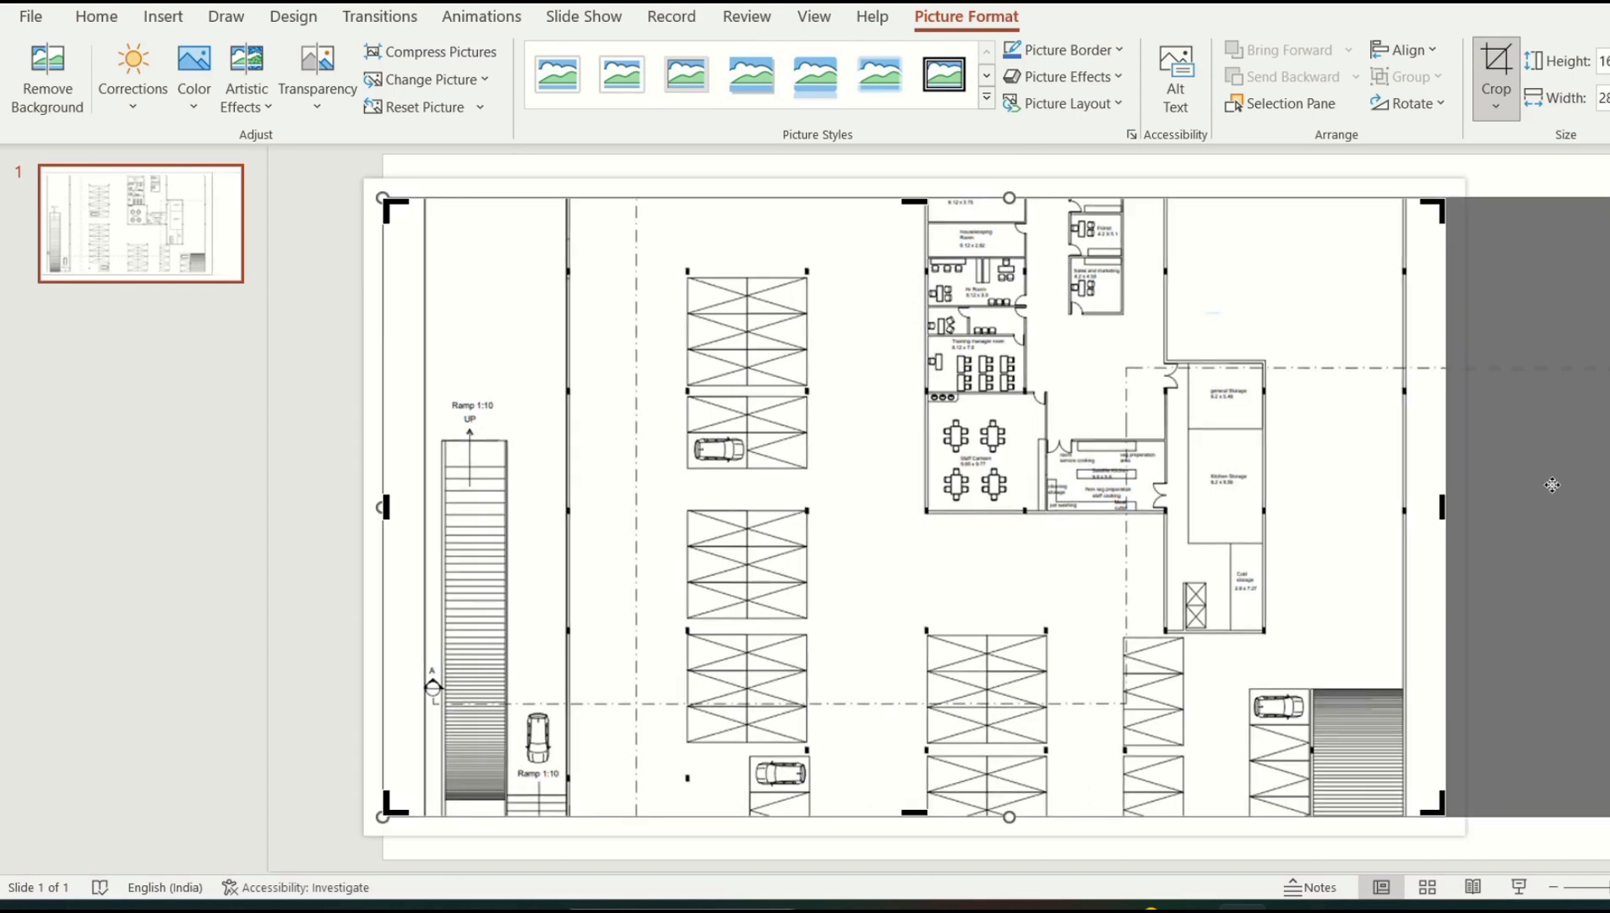
click(1515, 210)
Nudge the floor plan slightly right and up so it sits within the slide
drag(855, 450, 885, 445)
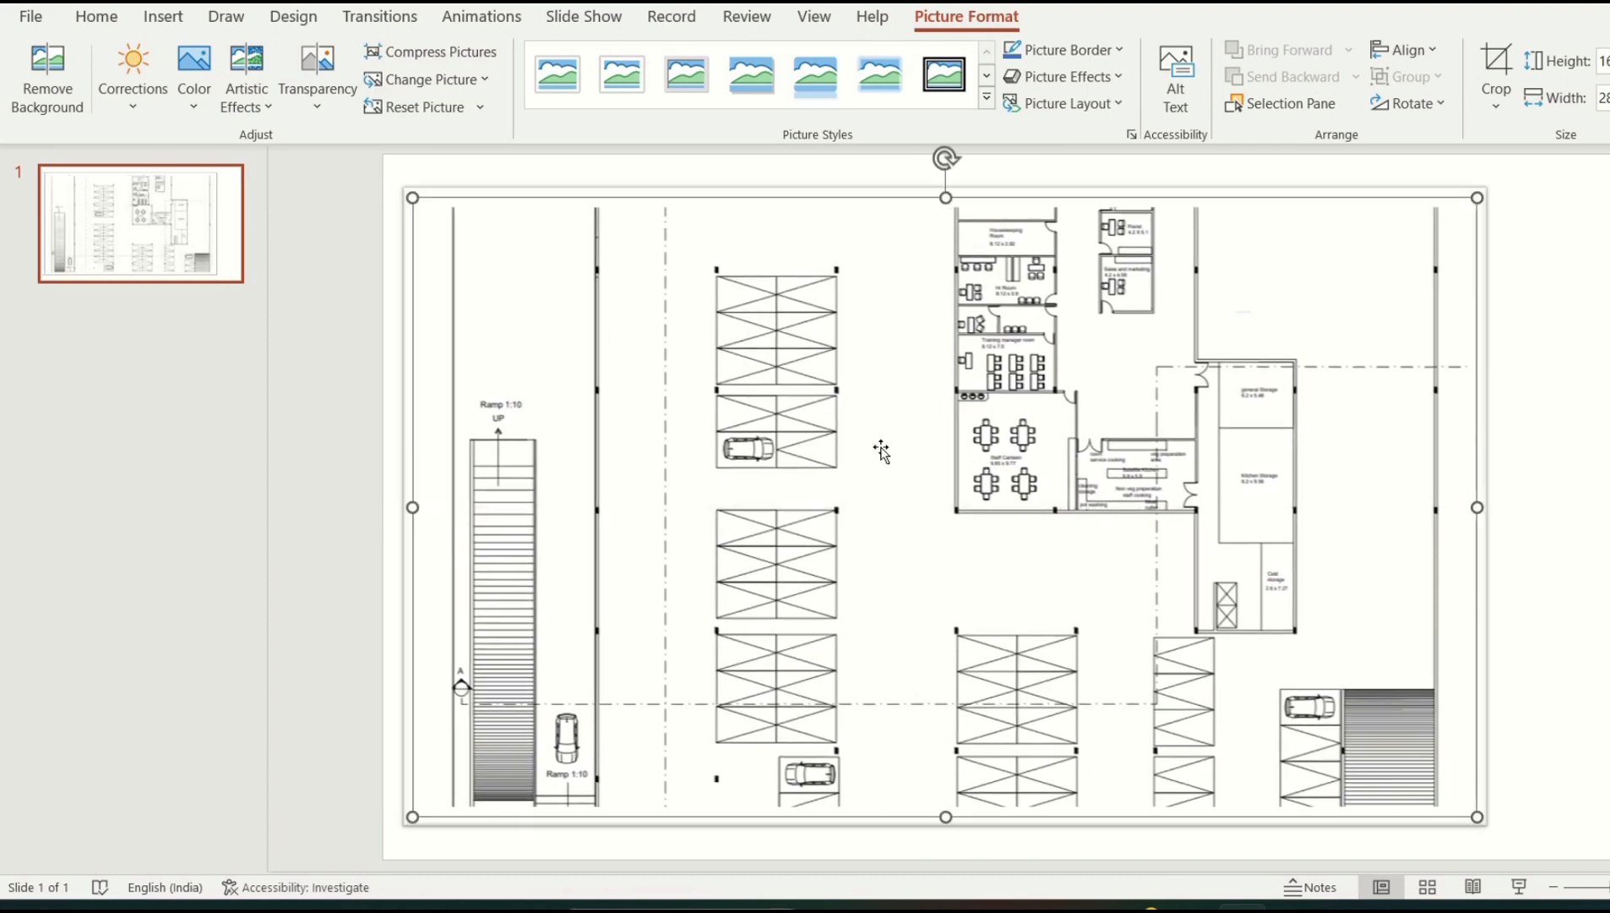
click(1602, 889)
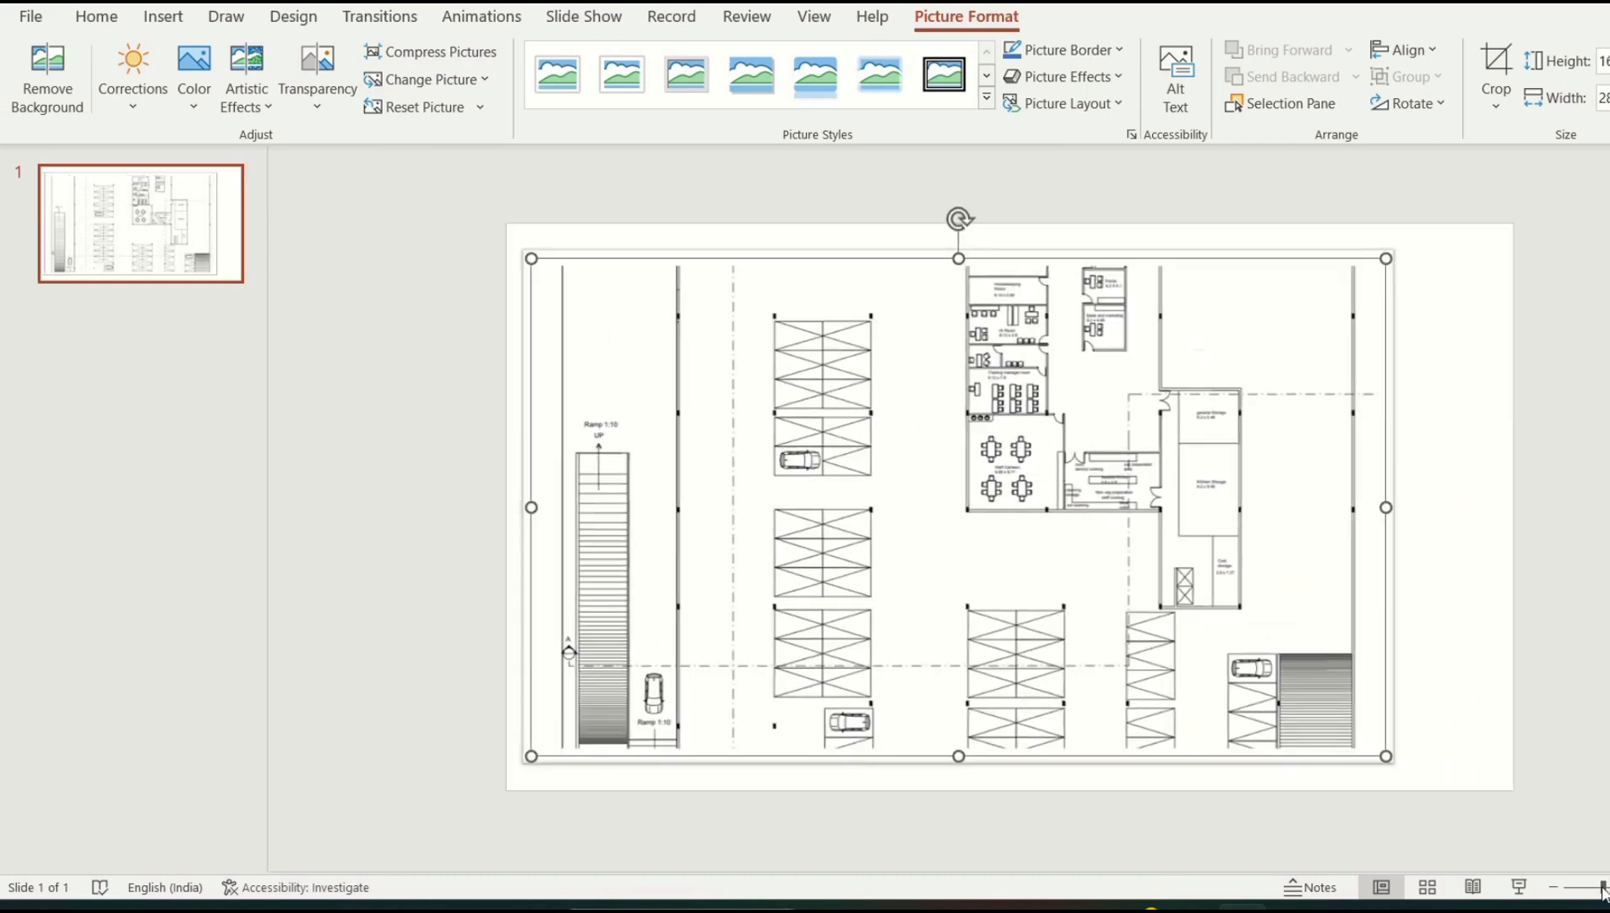
drag(780, 501, 783, 494)
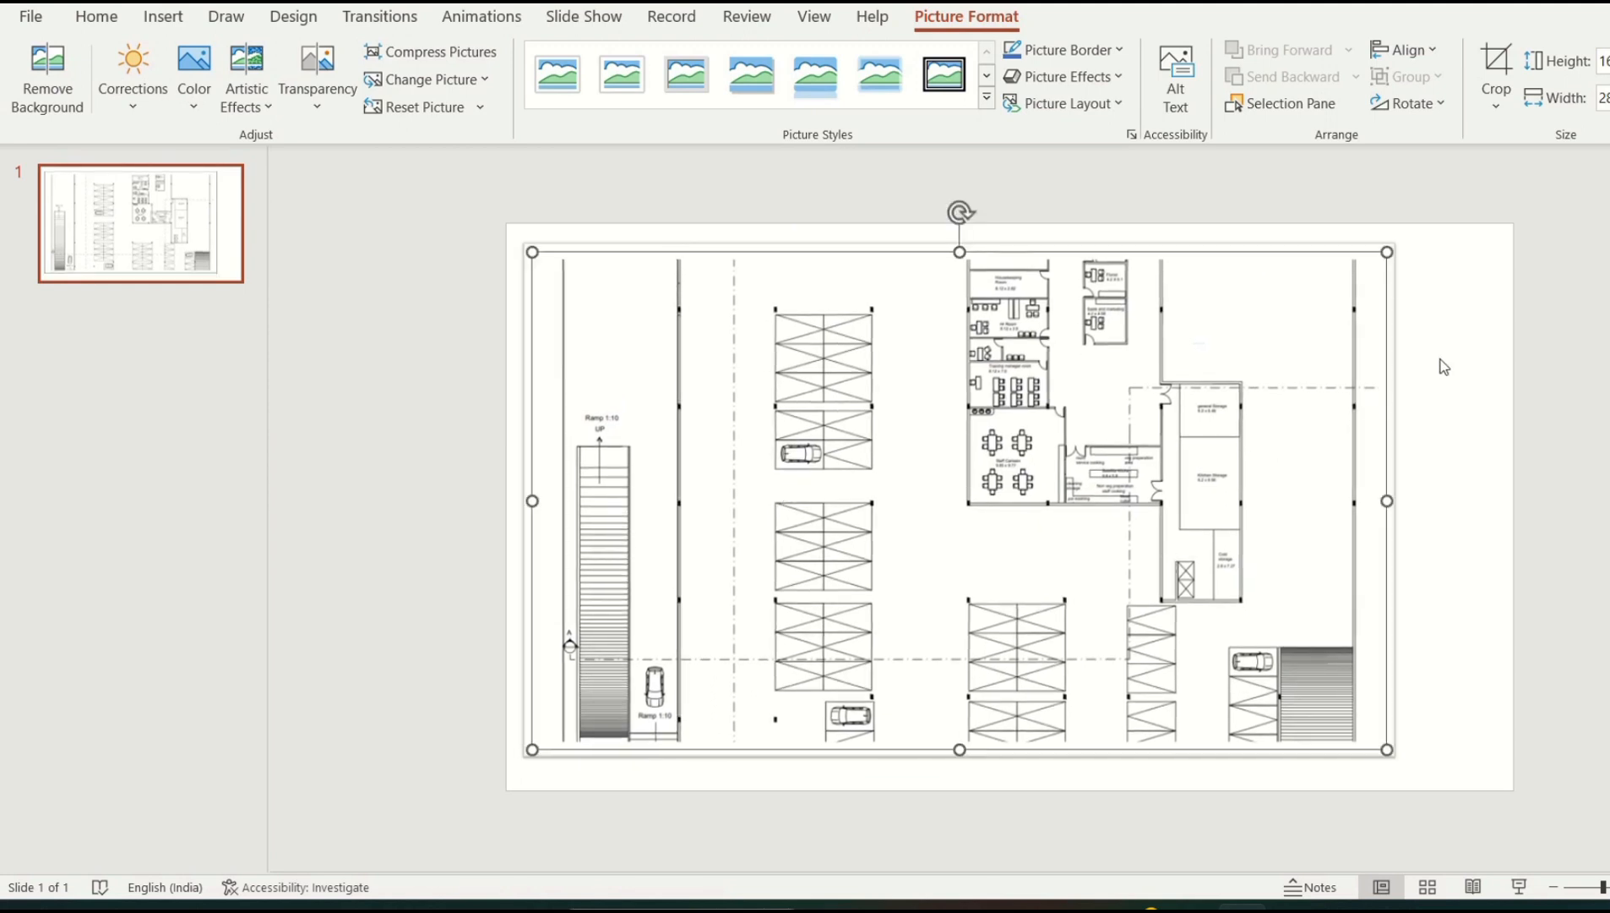
click(1455, 391)
click(1275, 451)
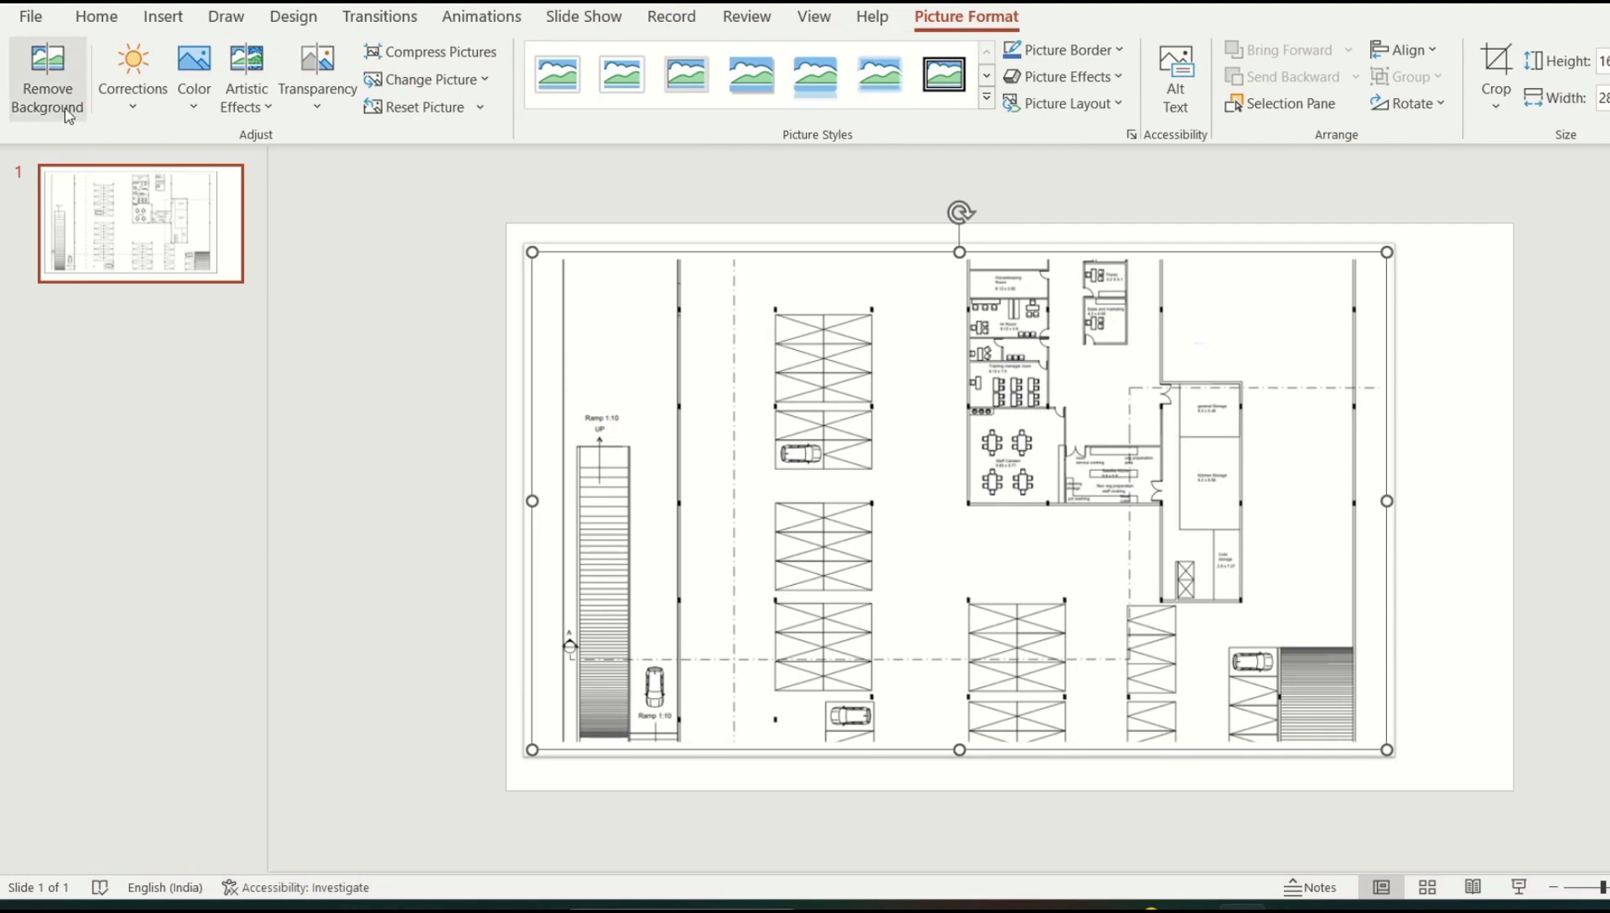
Draw a text box across the middle of the floor plan reading 'YOUTUBE THUMBNAIL'
click(186, 20)
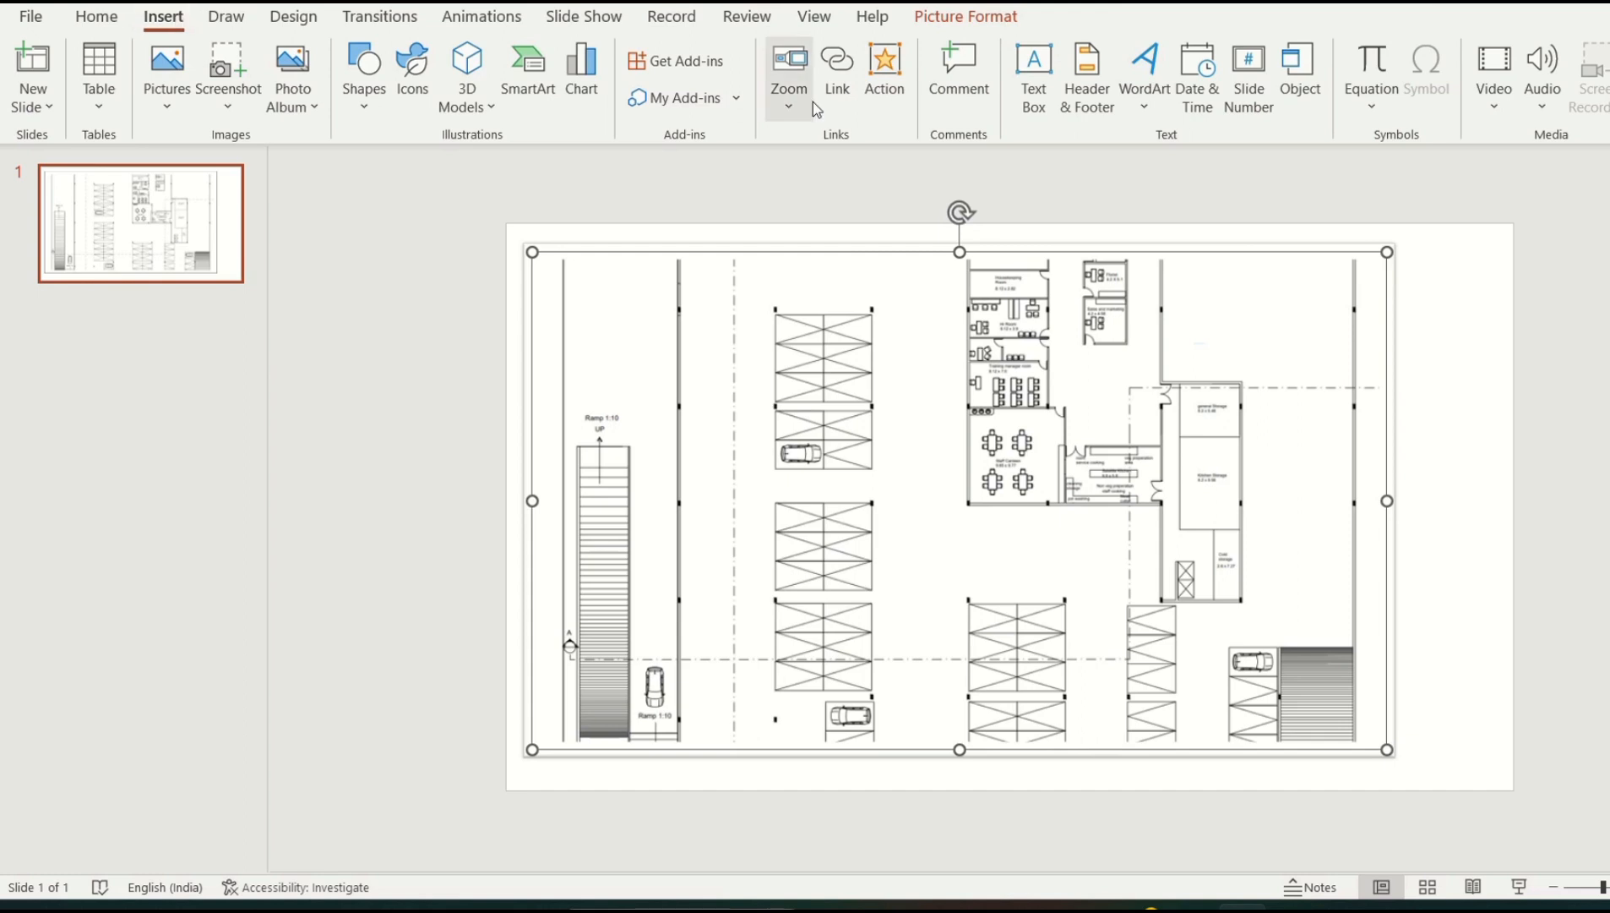
click(1026, 105)
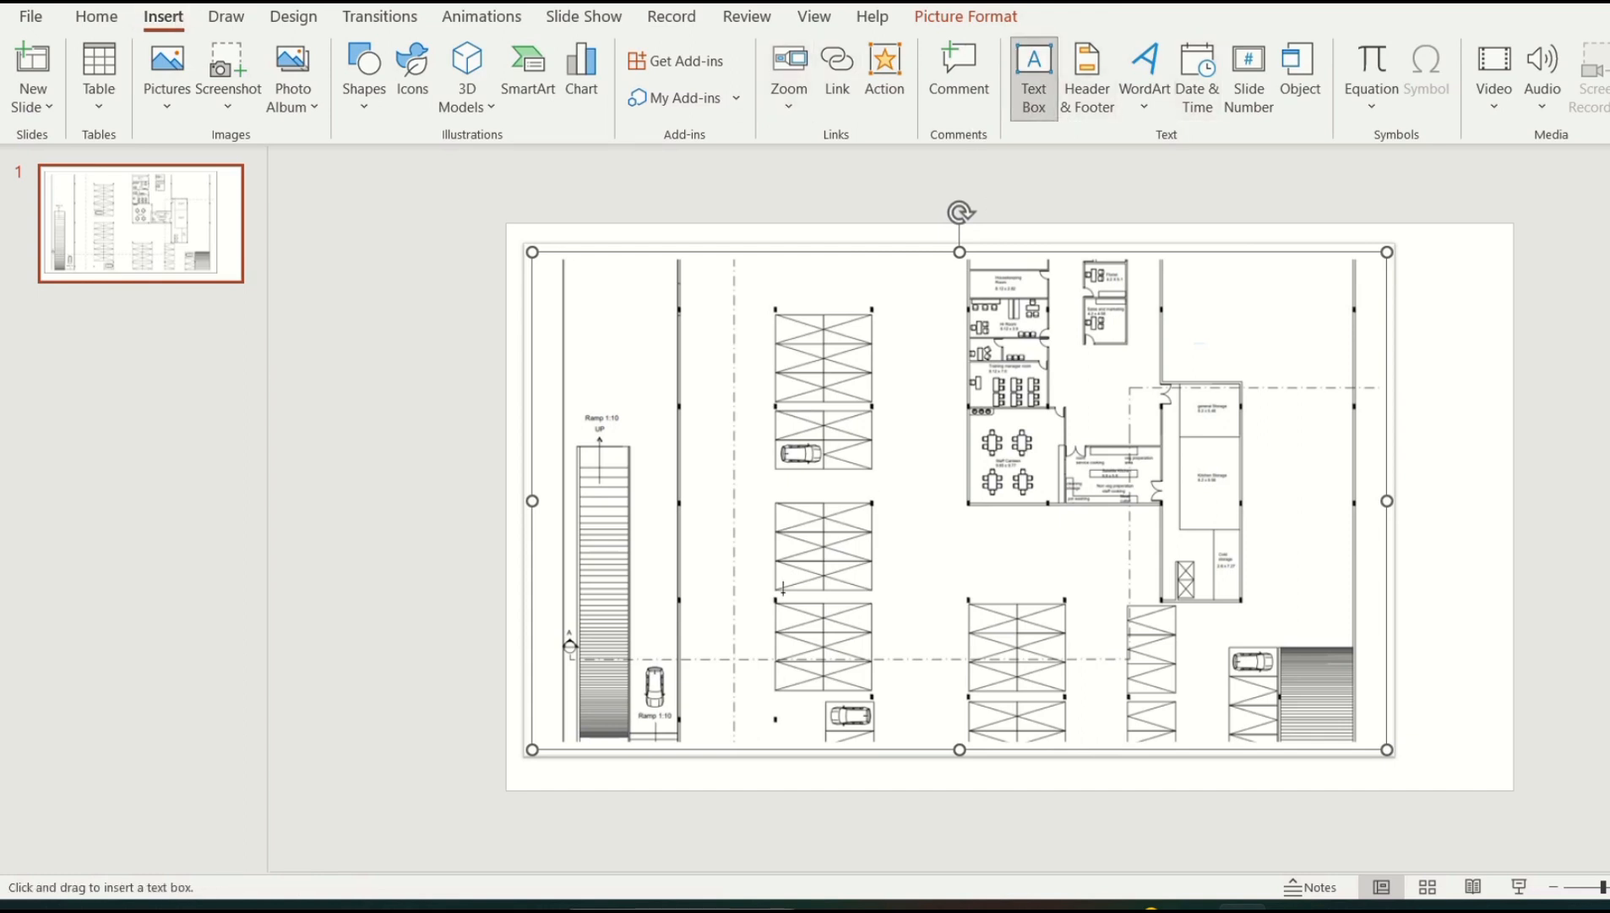
drag(715, 503, 1265, 603)
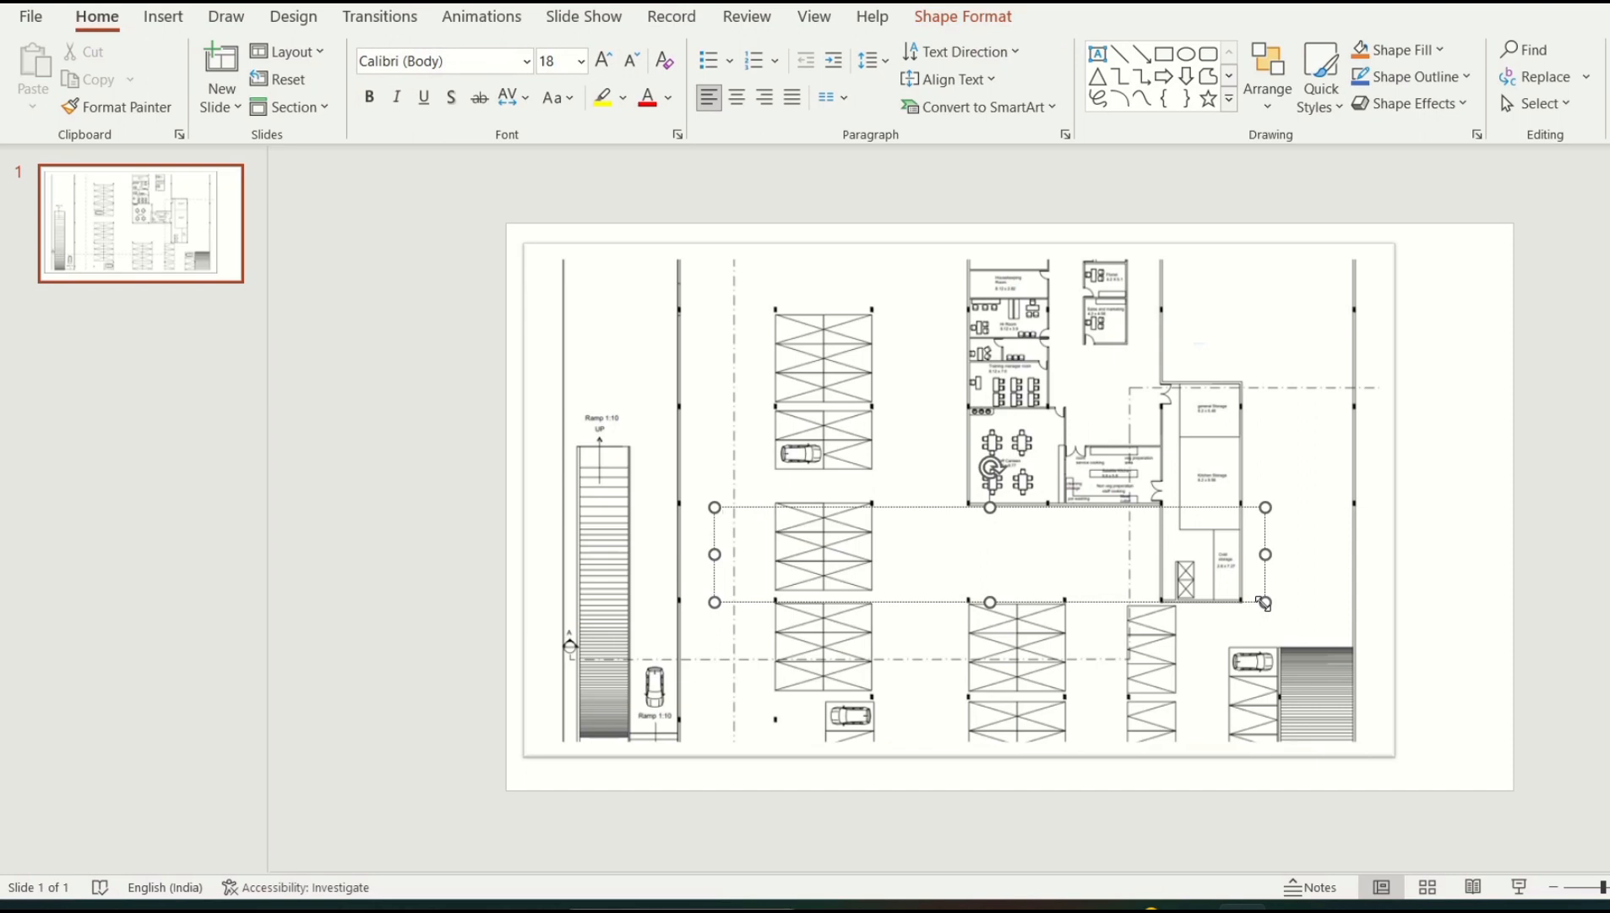
text(YOUTUBE THUMBNAIL)
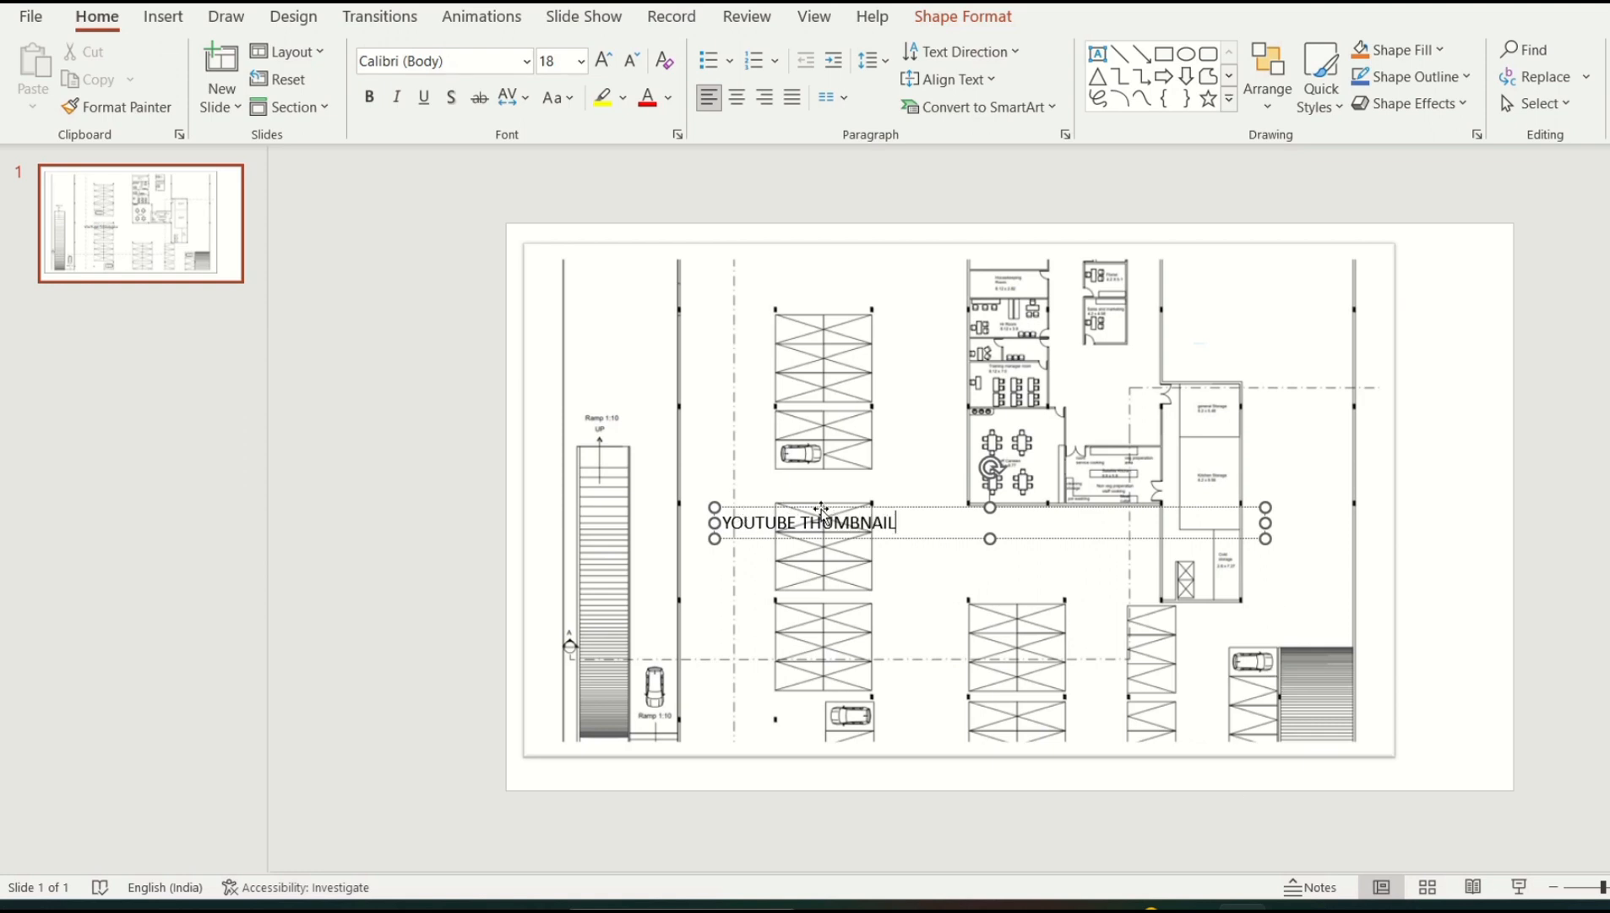
Set the 'YOUTUBE THUMBNAIL' text to Dutch801 XBd BT at 44 pt
drag(898, 523, 727, 524)
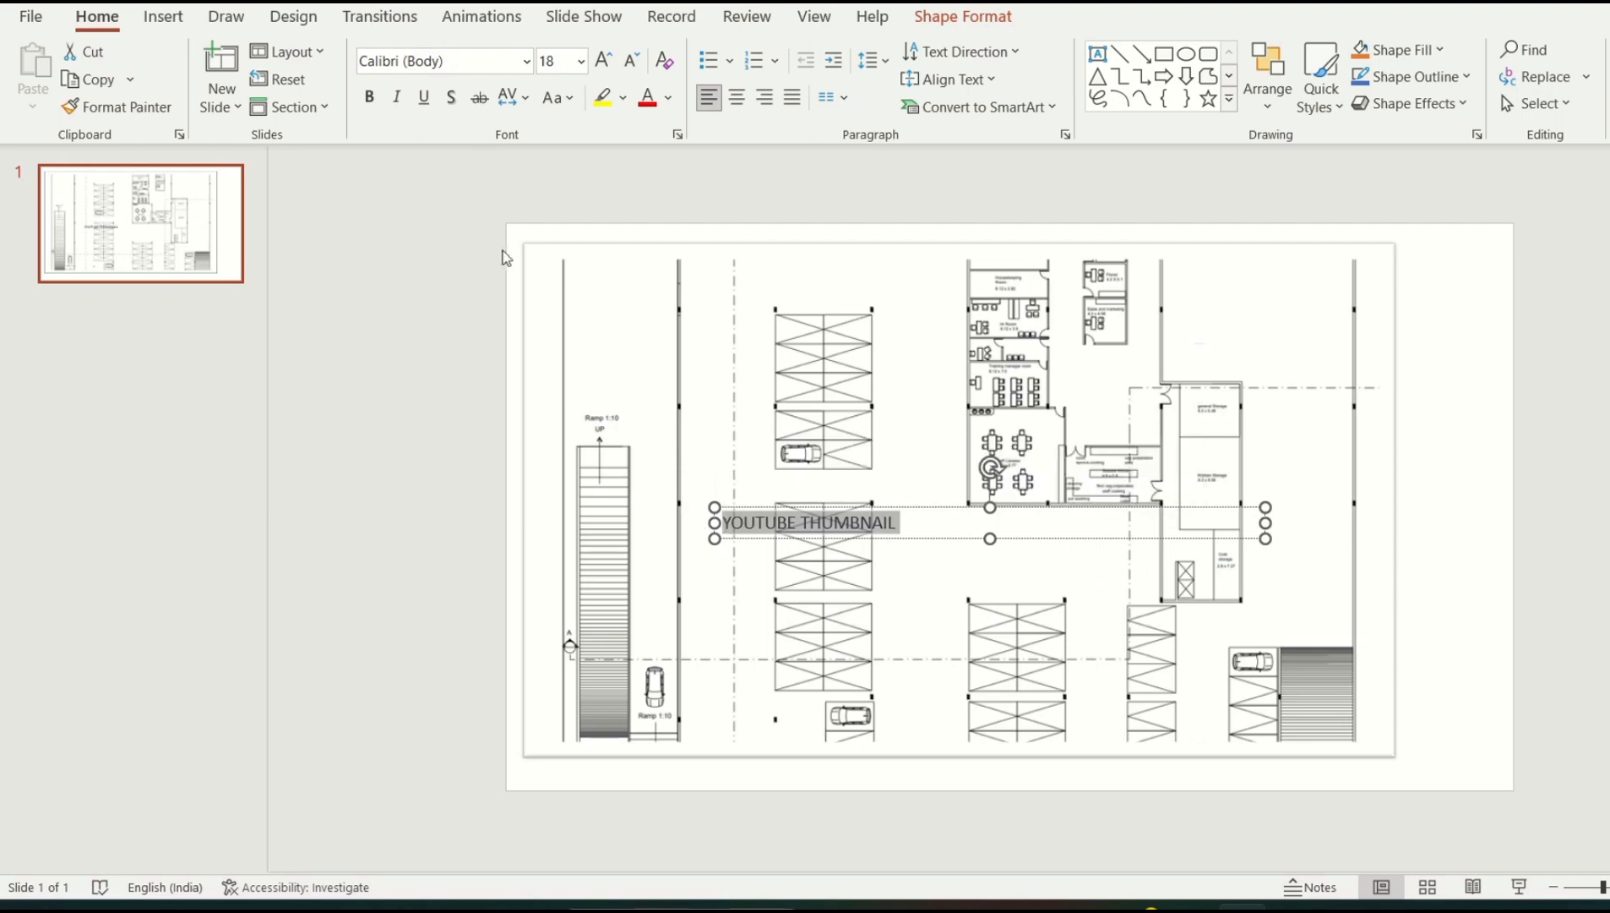
click(525, 64)
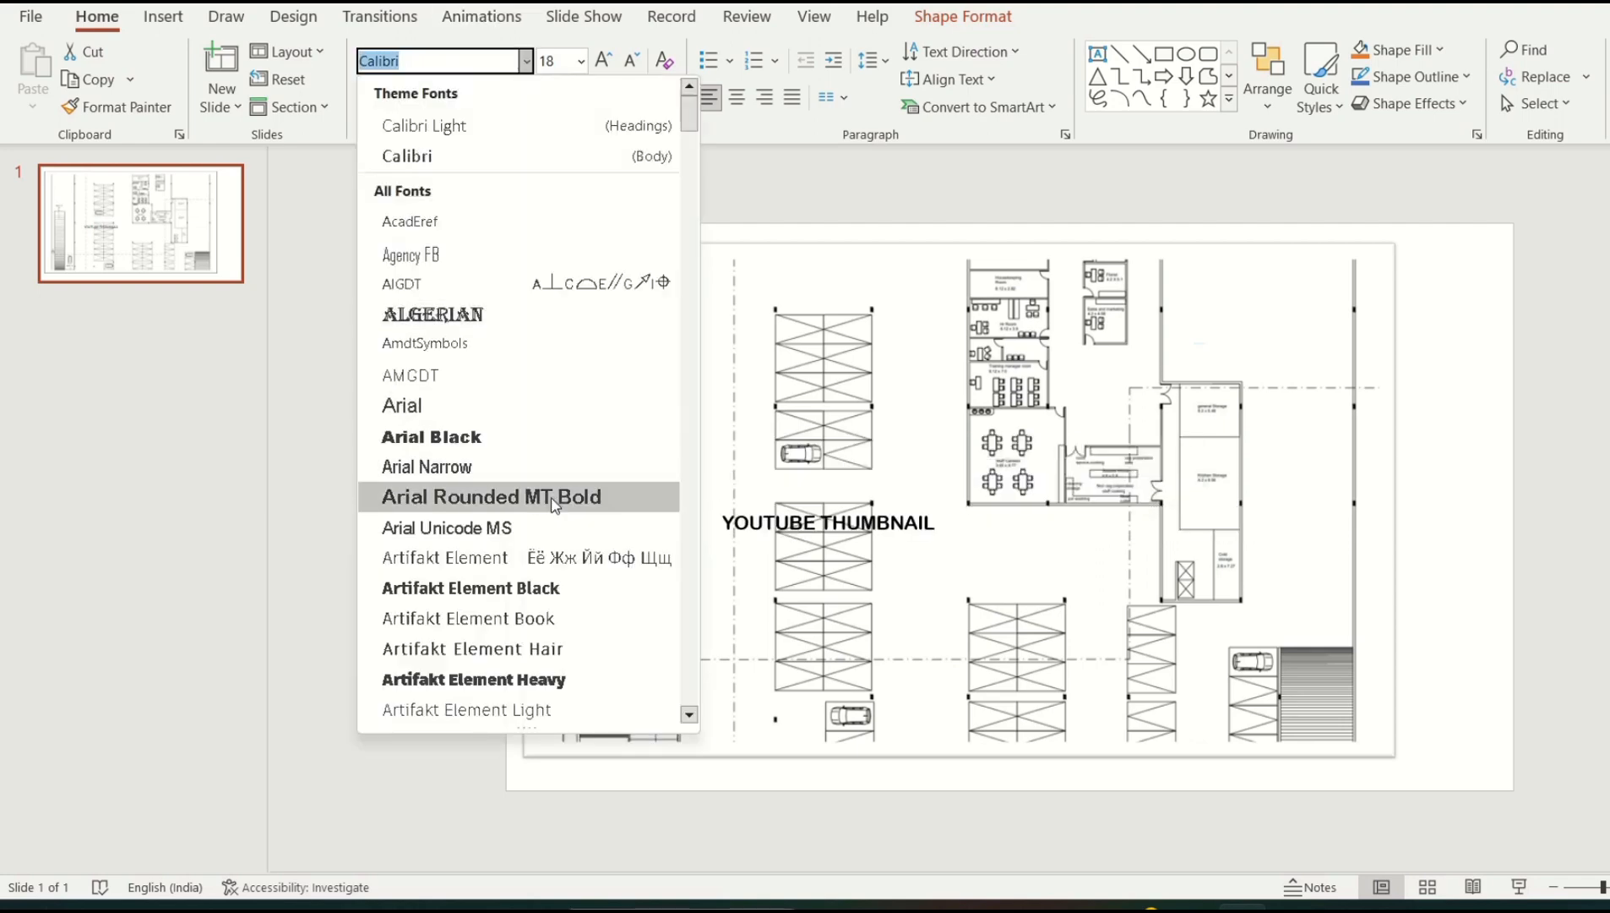
scroll(554, 504, down, 10)
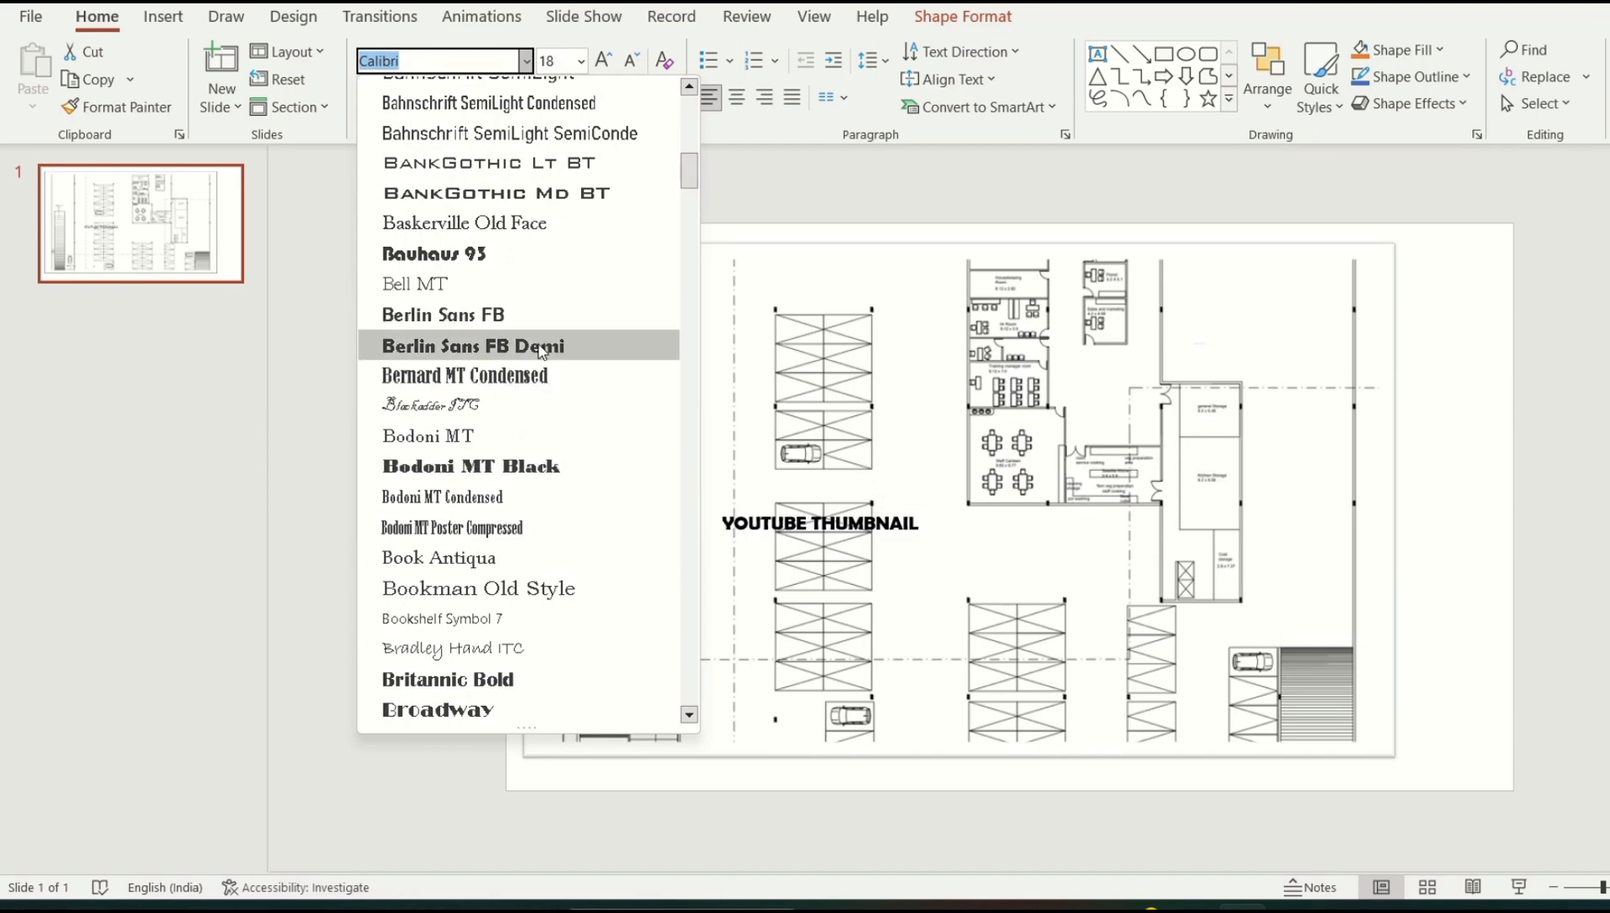
scroll(526, 574, down, 11)
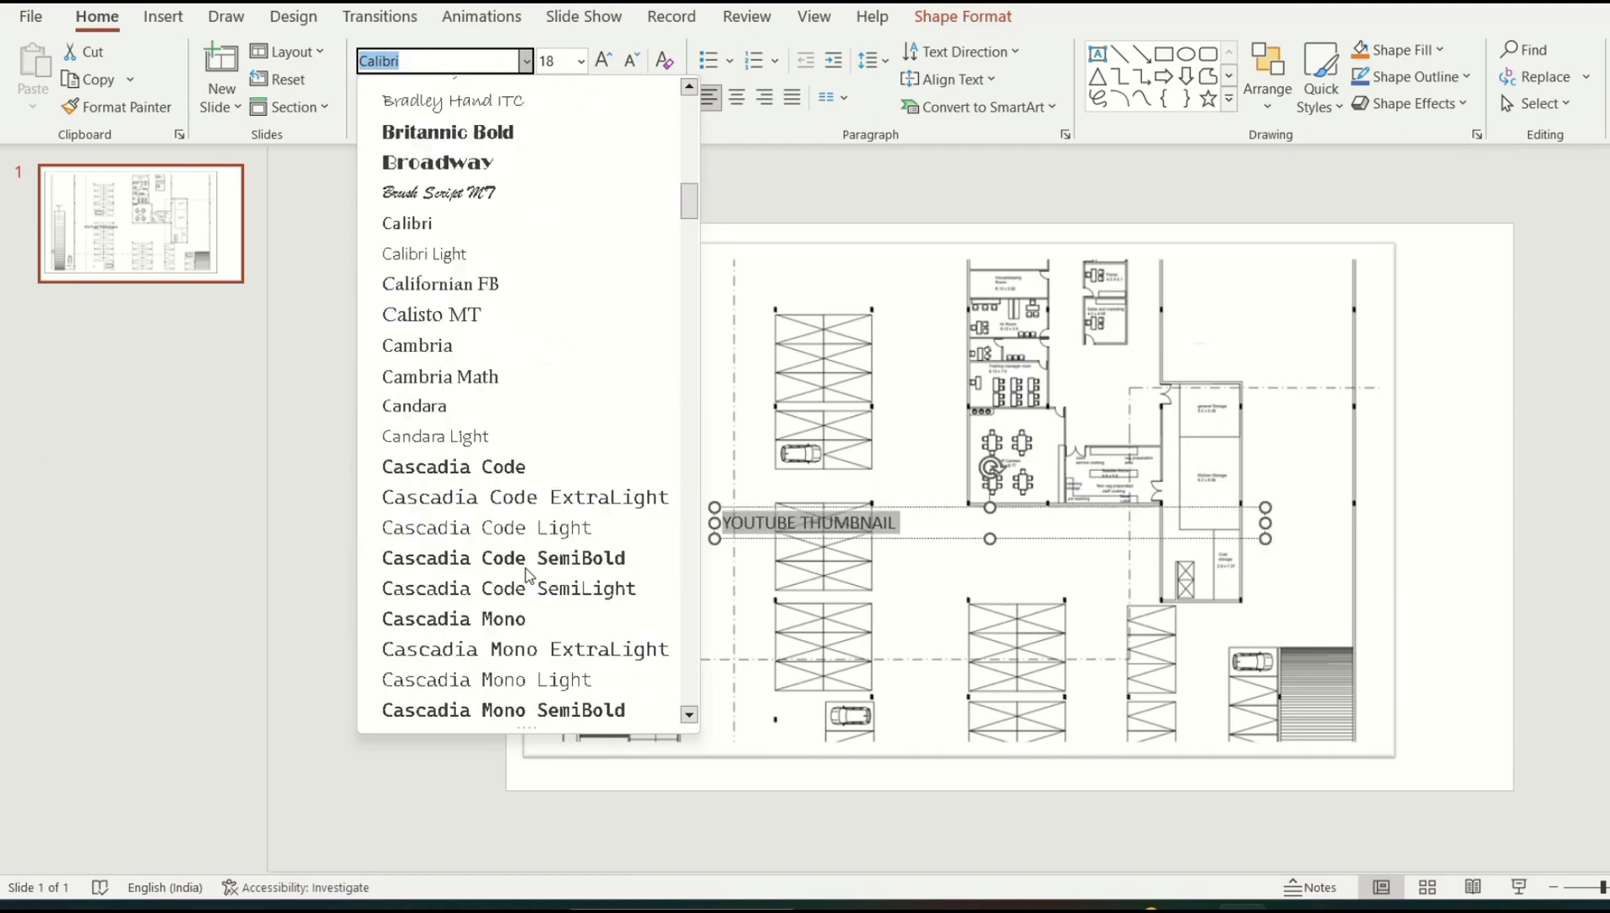
scroll(526, 574, down, 7)
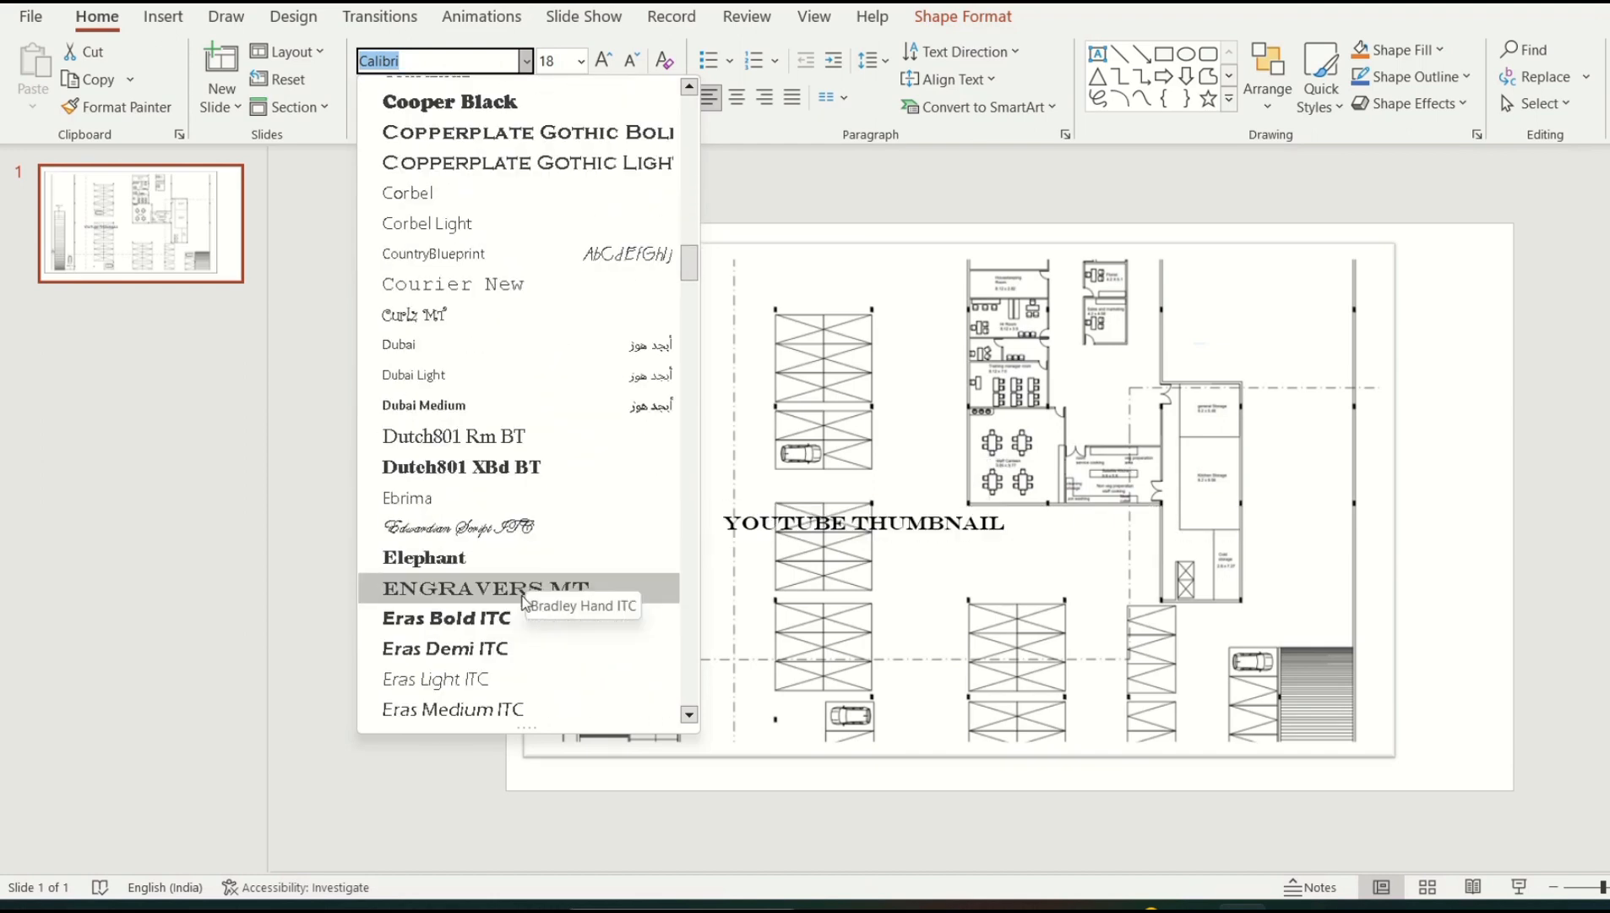
click(535, 481)
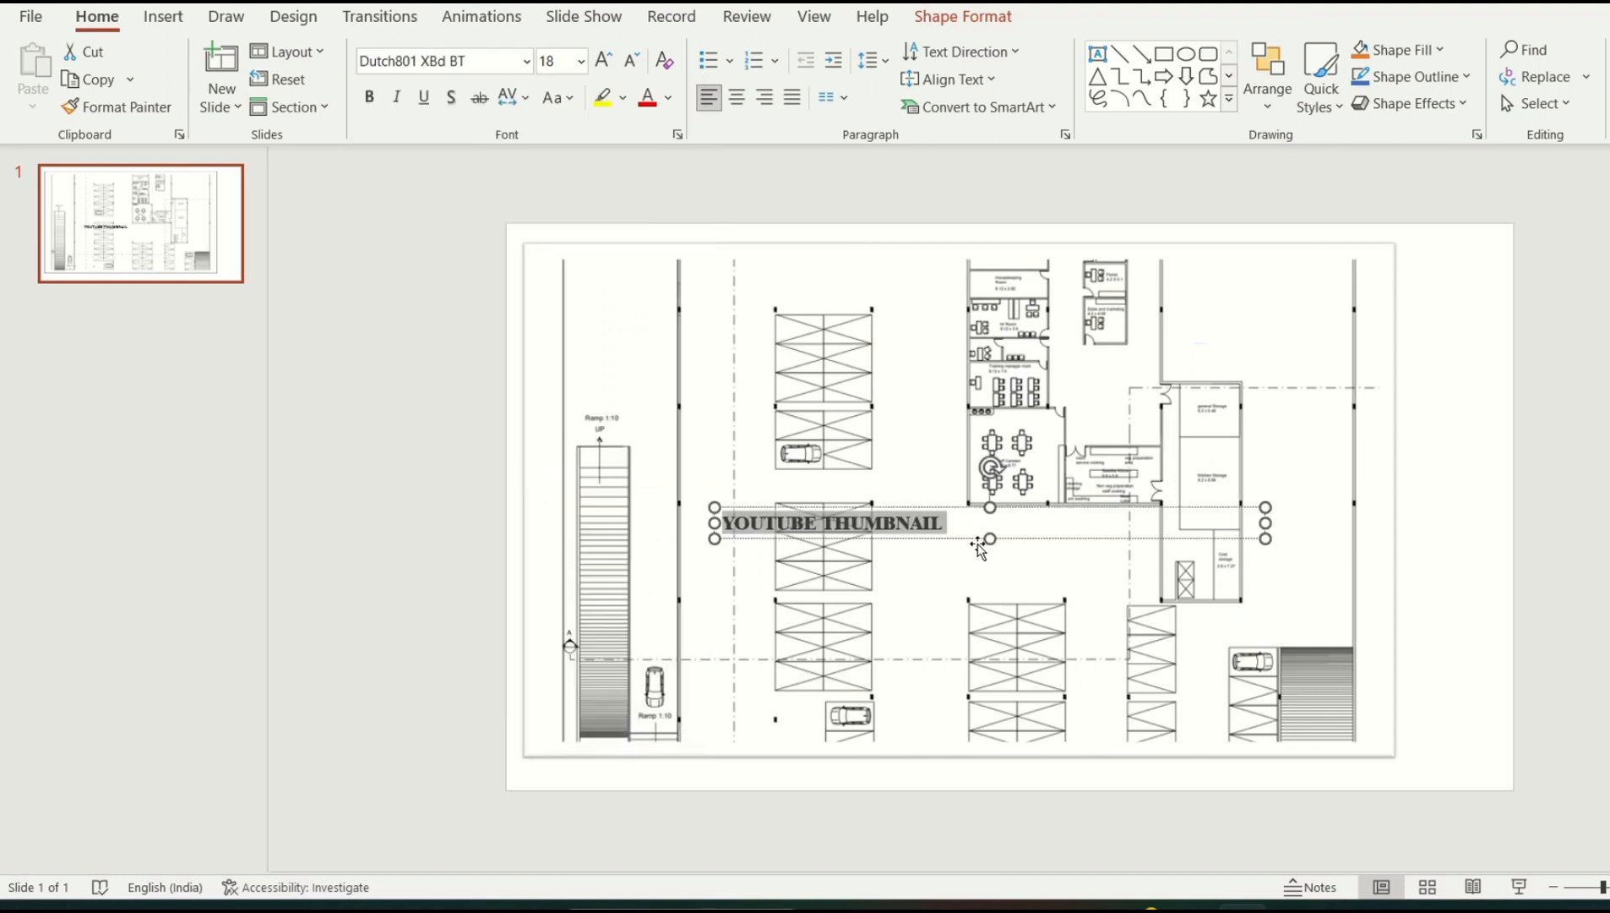
click(580, 61)
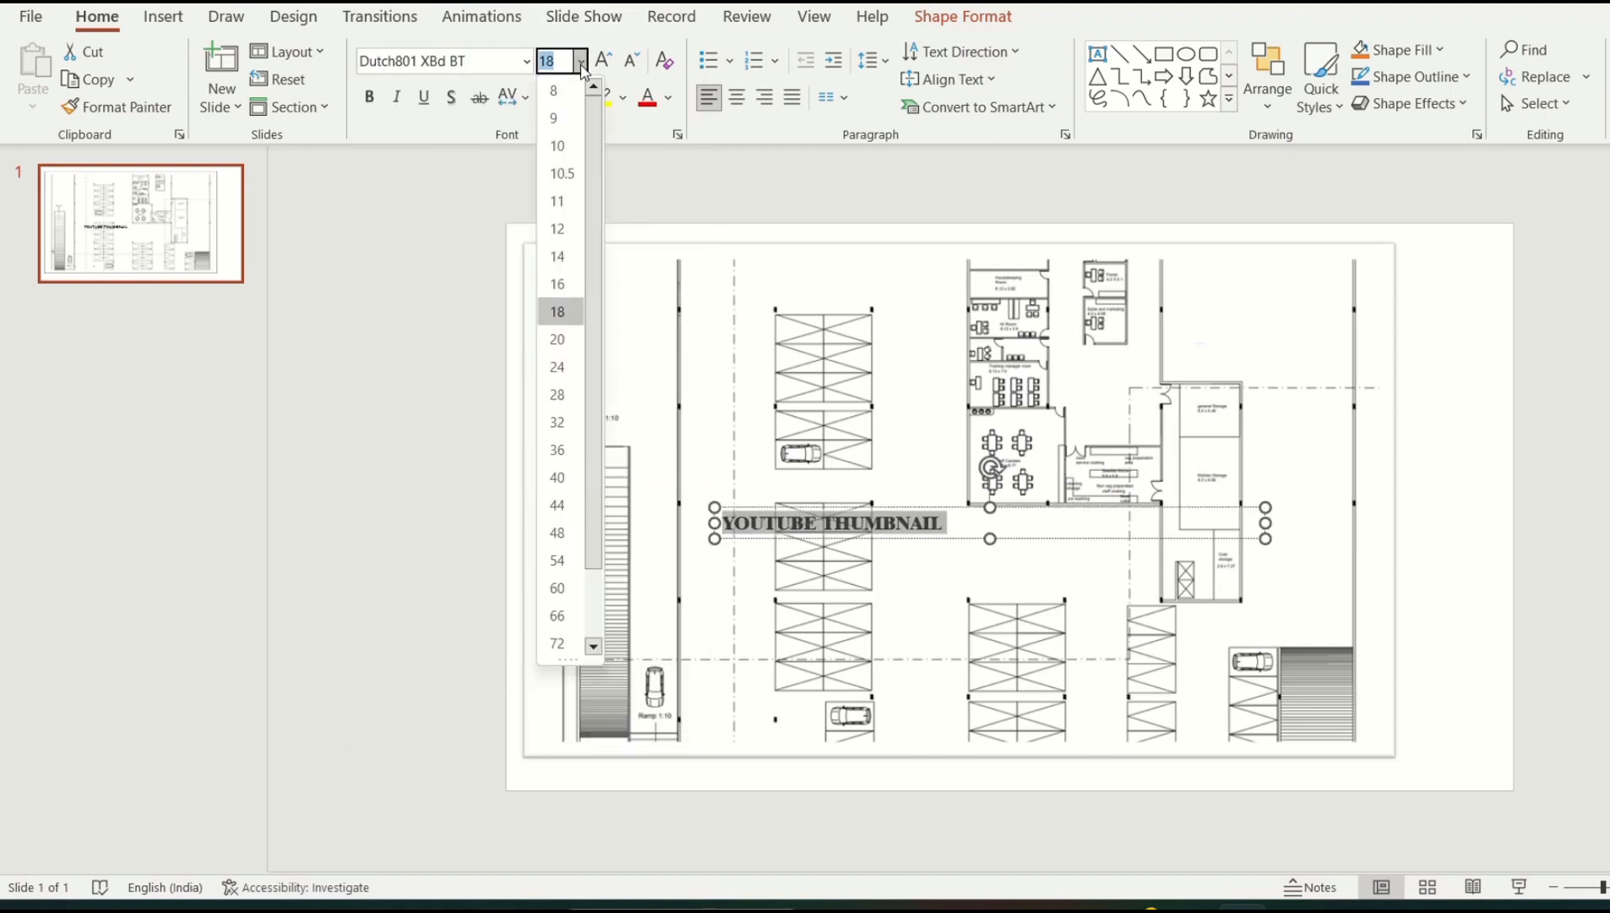
click(560, 505)
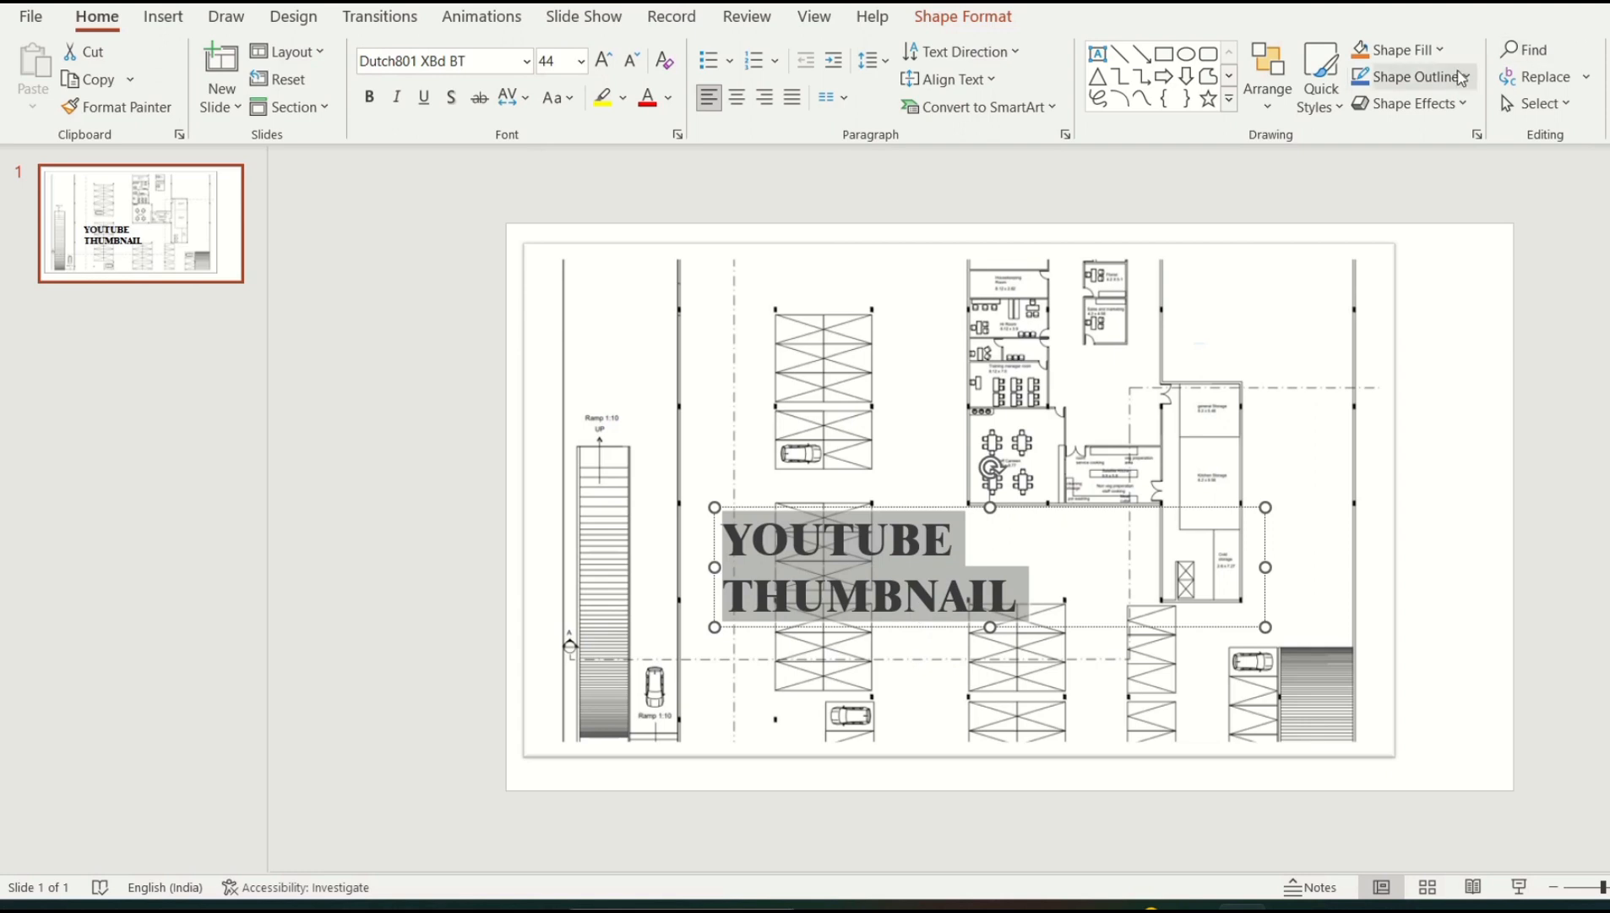
Fill the title box with a light blue linear gradient and open its More Gradients settings
click(1440, 50)
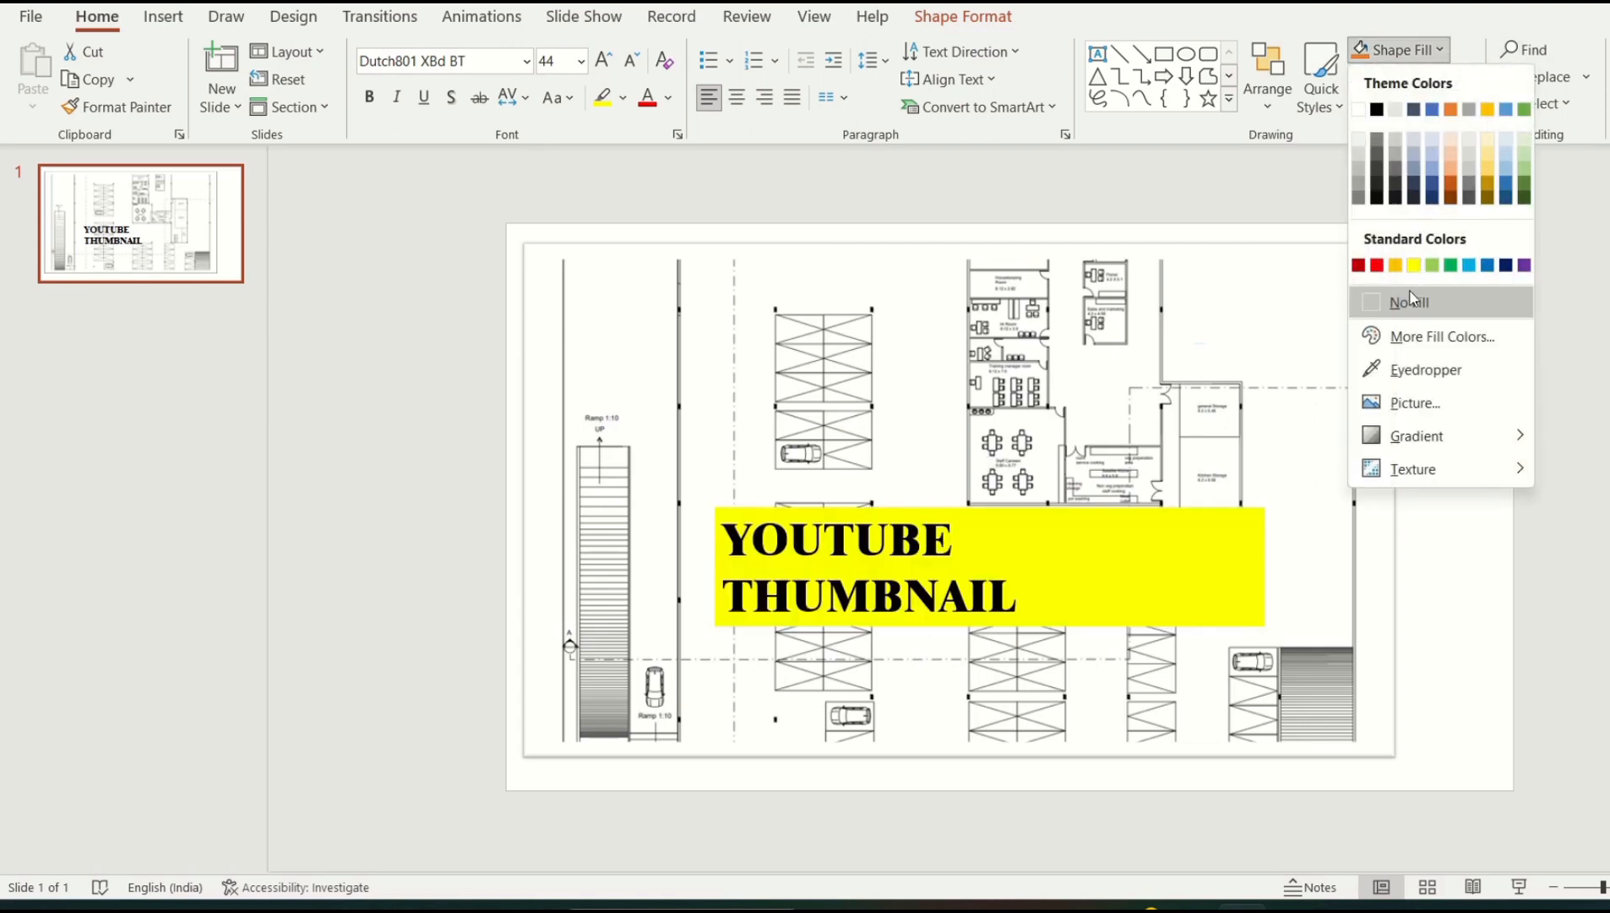
click(1489, 267)
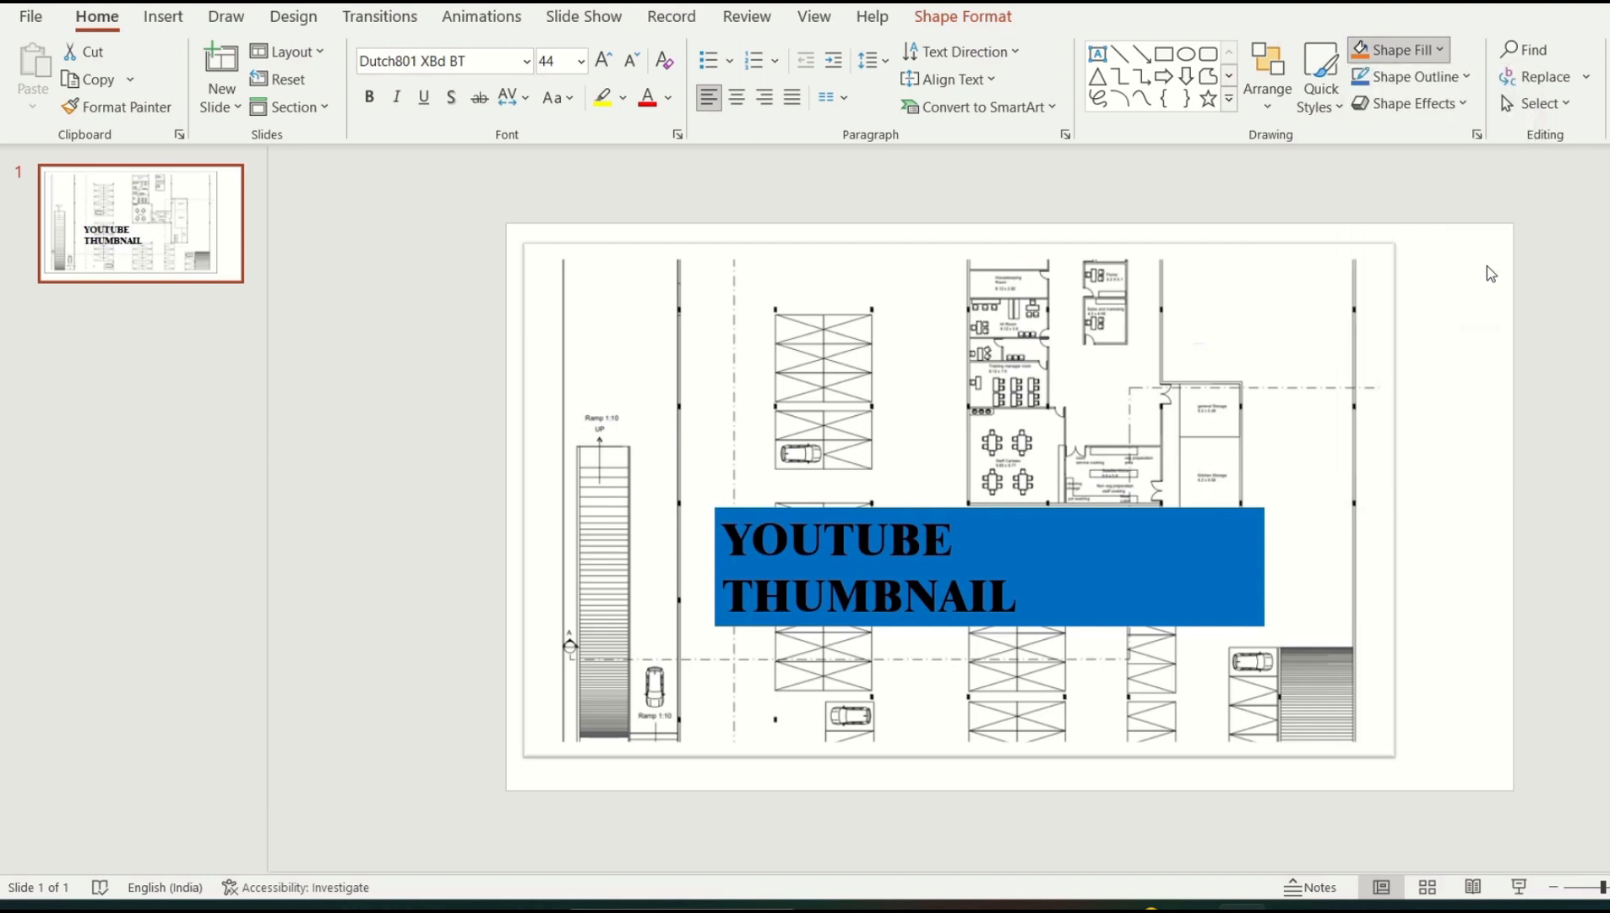
click(1428, 53)
mouse_move(1430, 437)
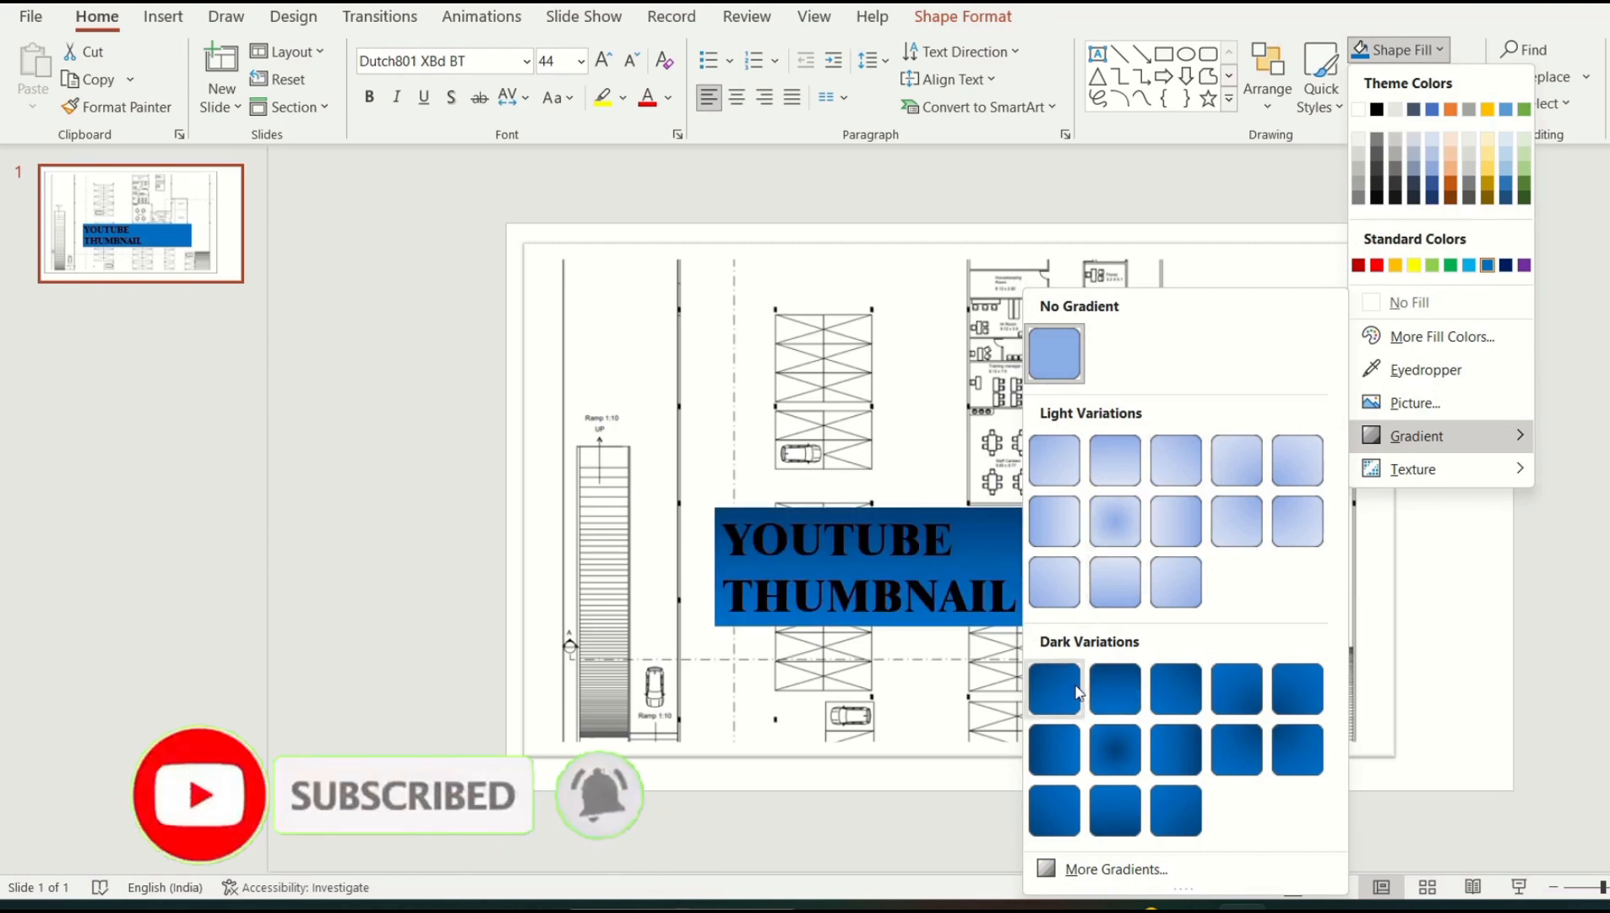
click(1129, 588)
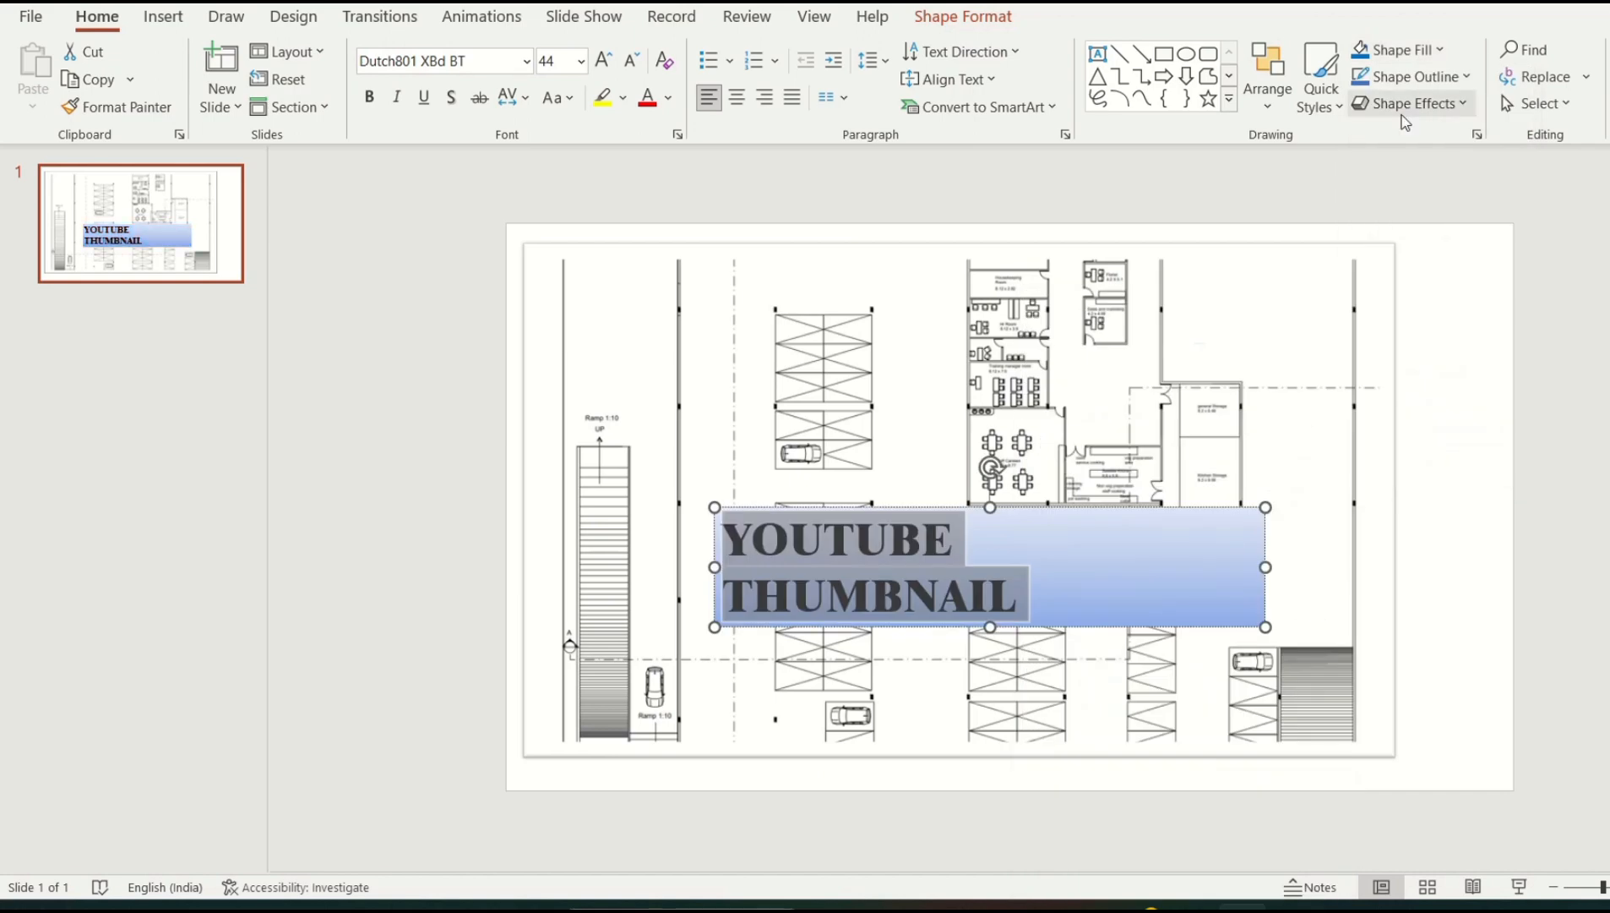
click(1436, 51)
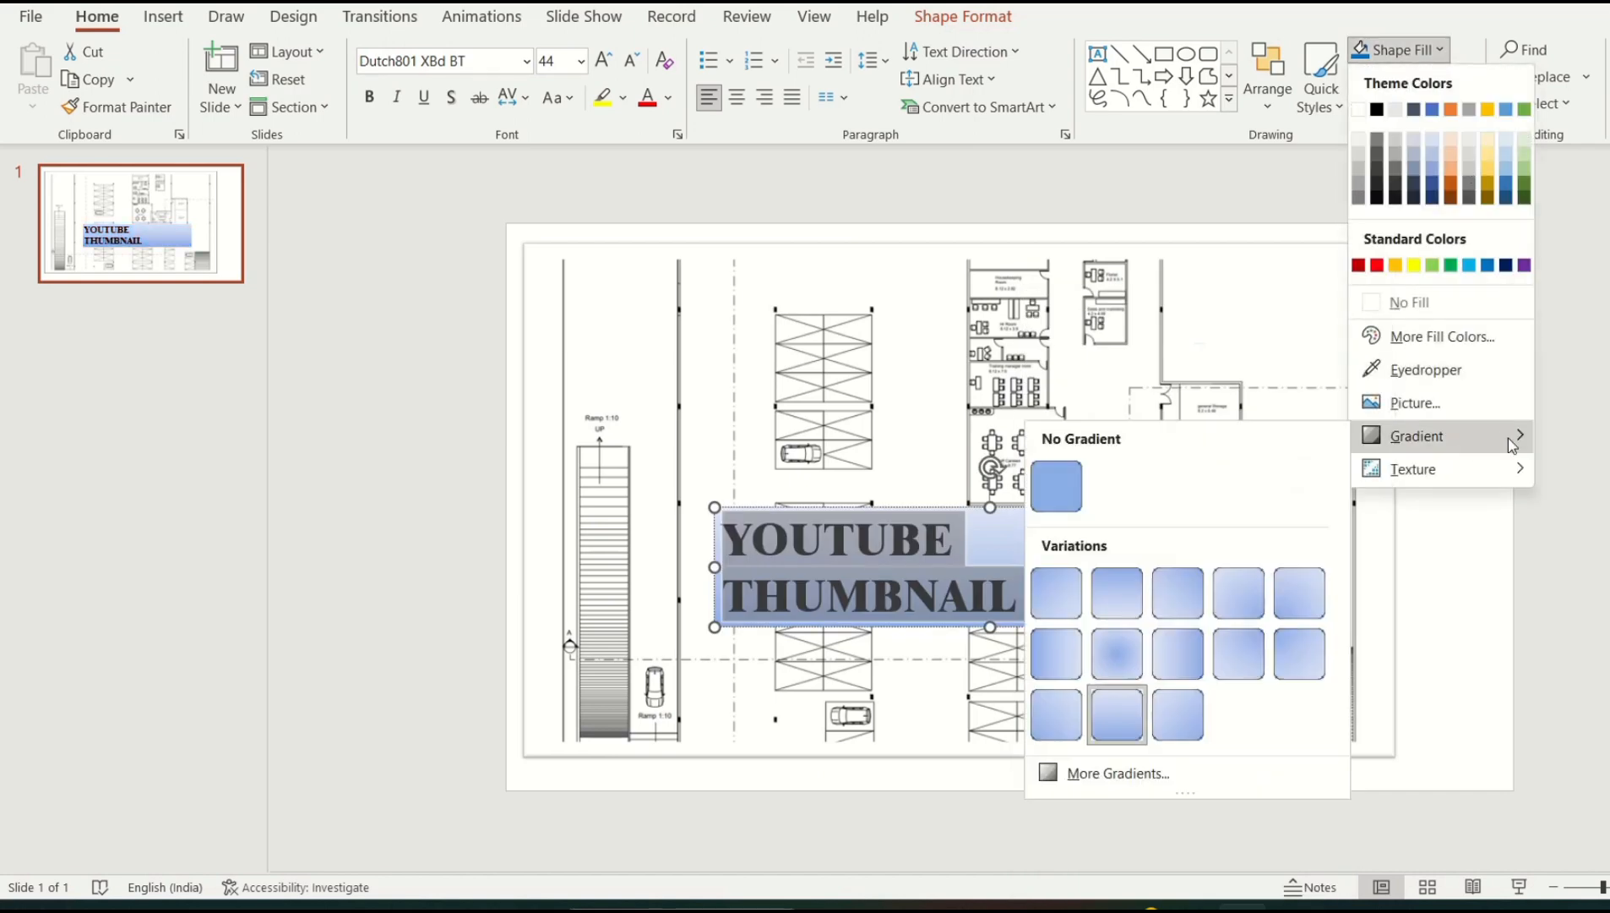
click(1099, 772)
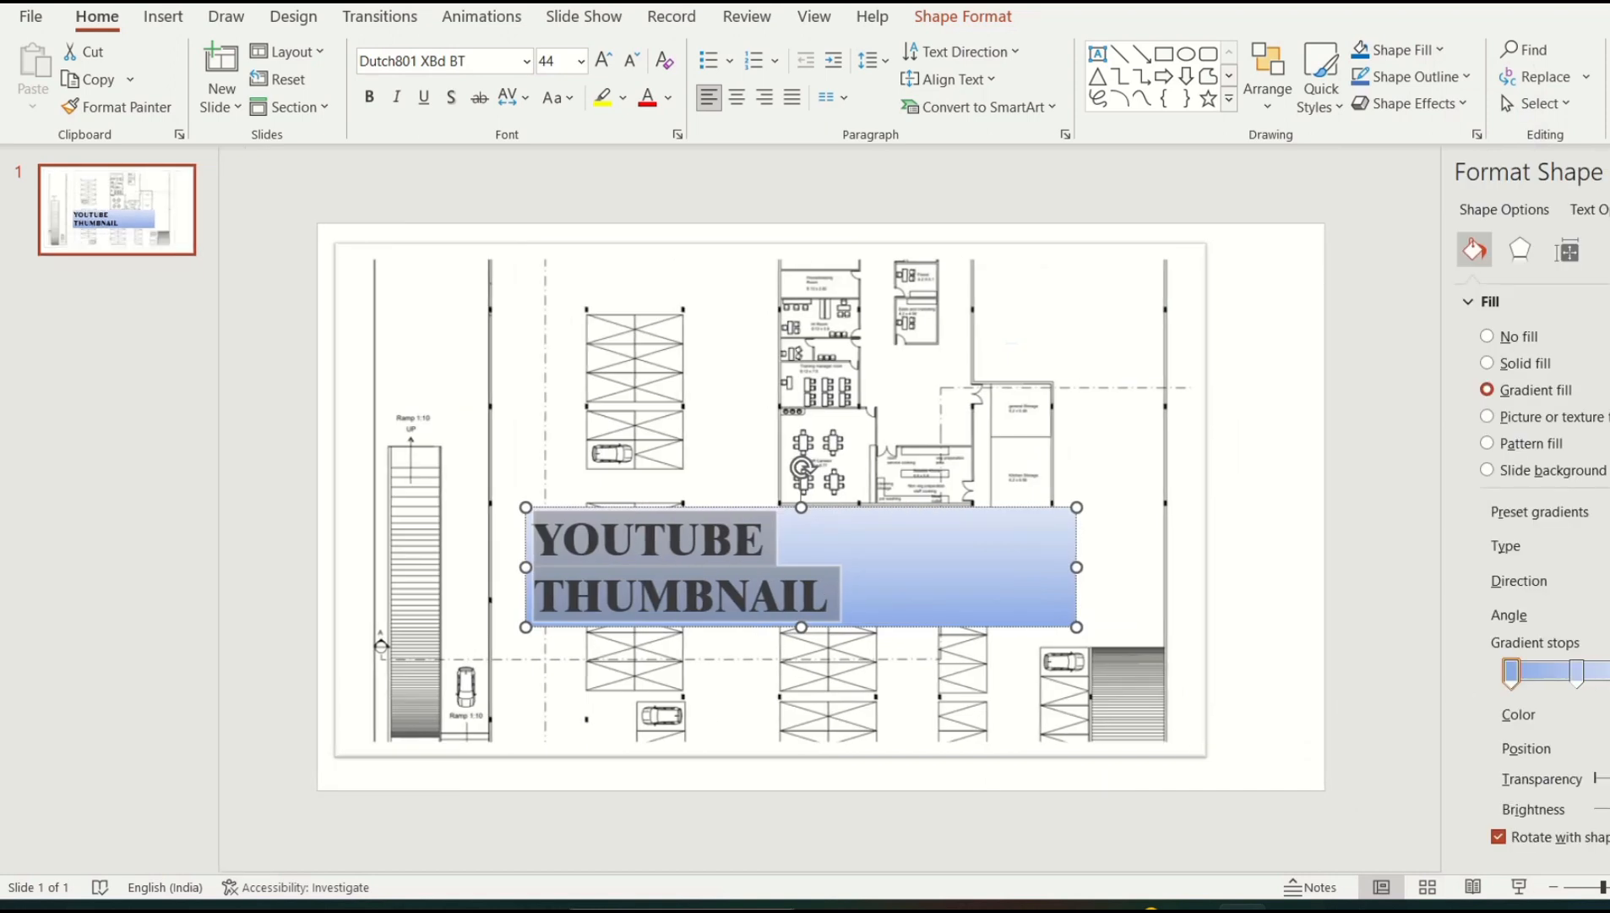
Set the banner's gradient stop to dark navy so it darkens toward the bottom
click(1609, 714)
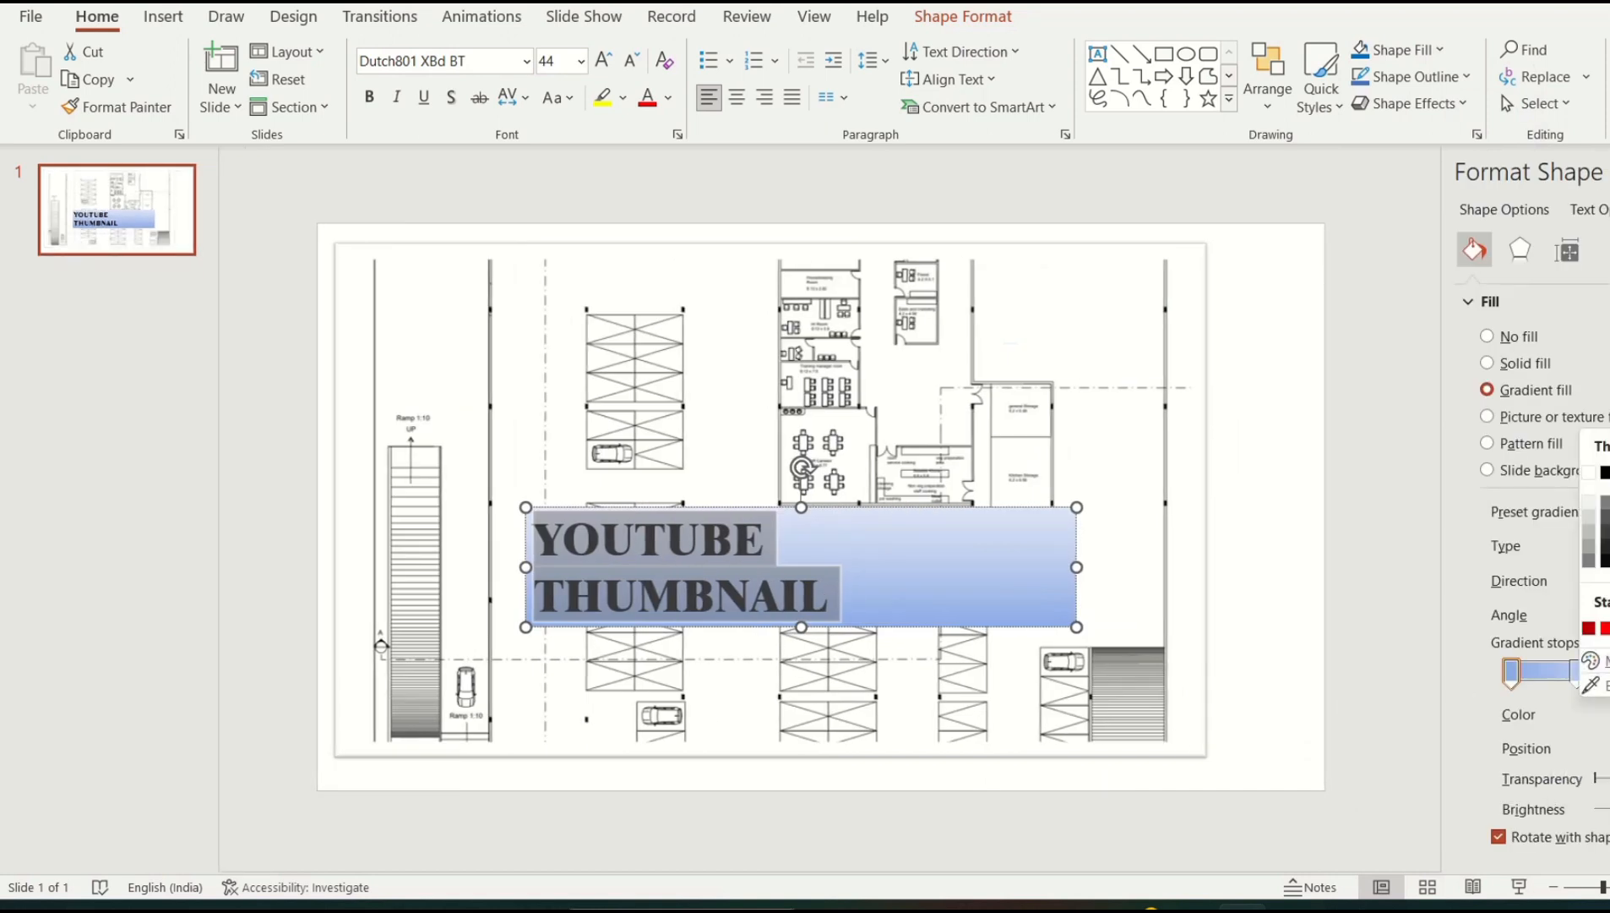
click(1608, 628)
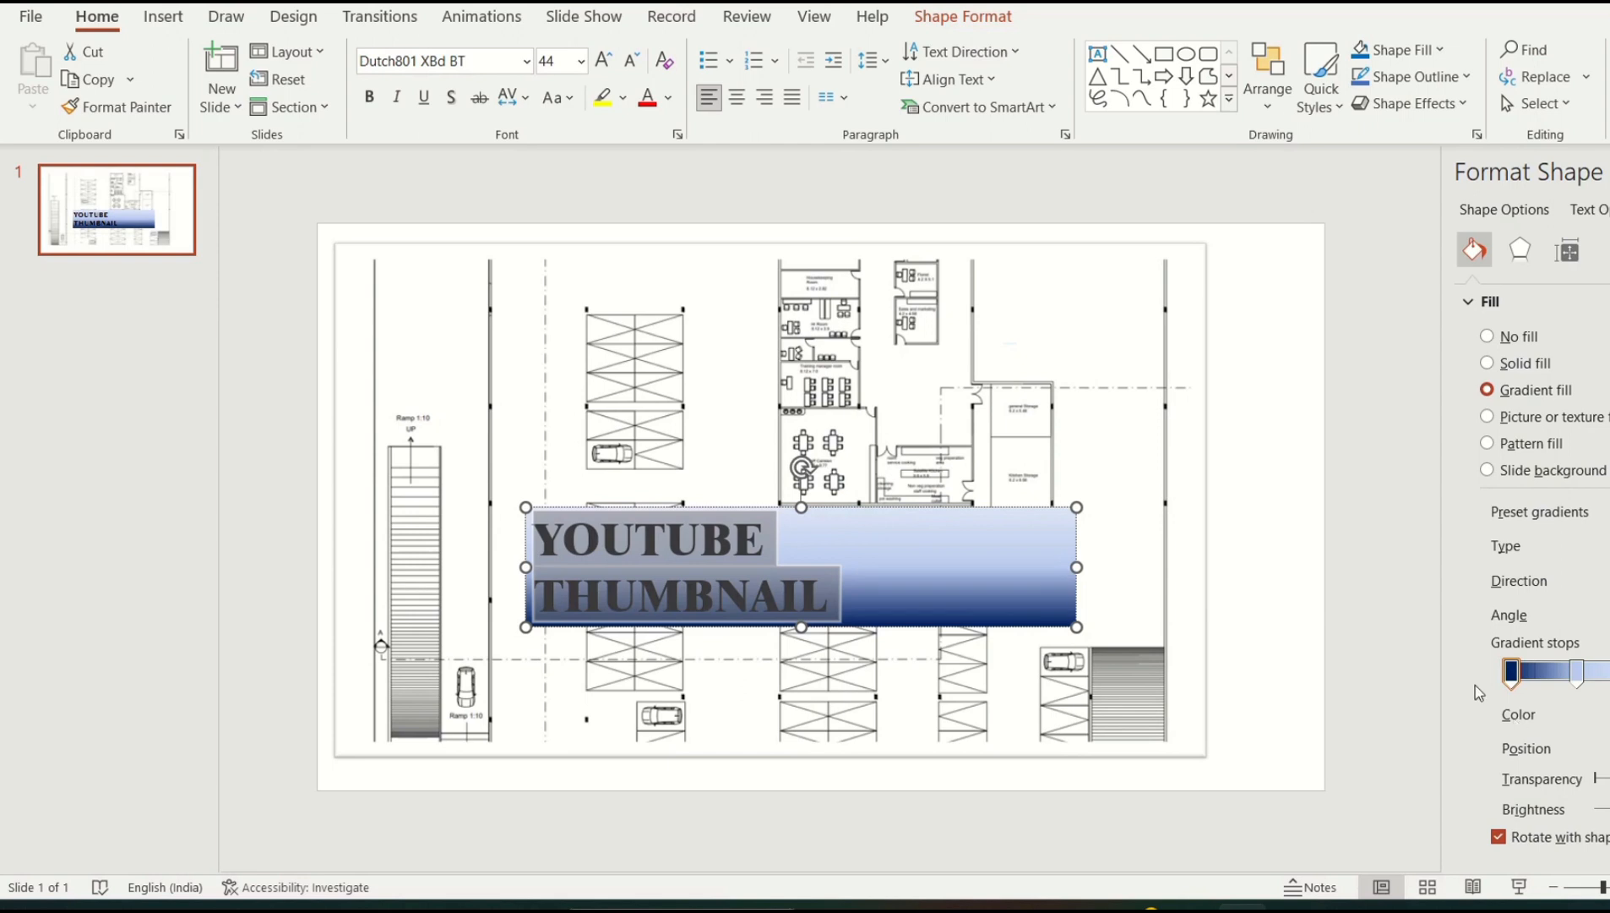
mouse_move(1519, 676)
mouse_down()
mouse_move(1582, 680)
mouse_move(1521, 680)
mouse_up()
click(1234, 507)
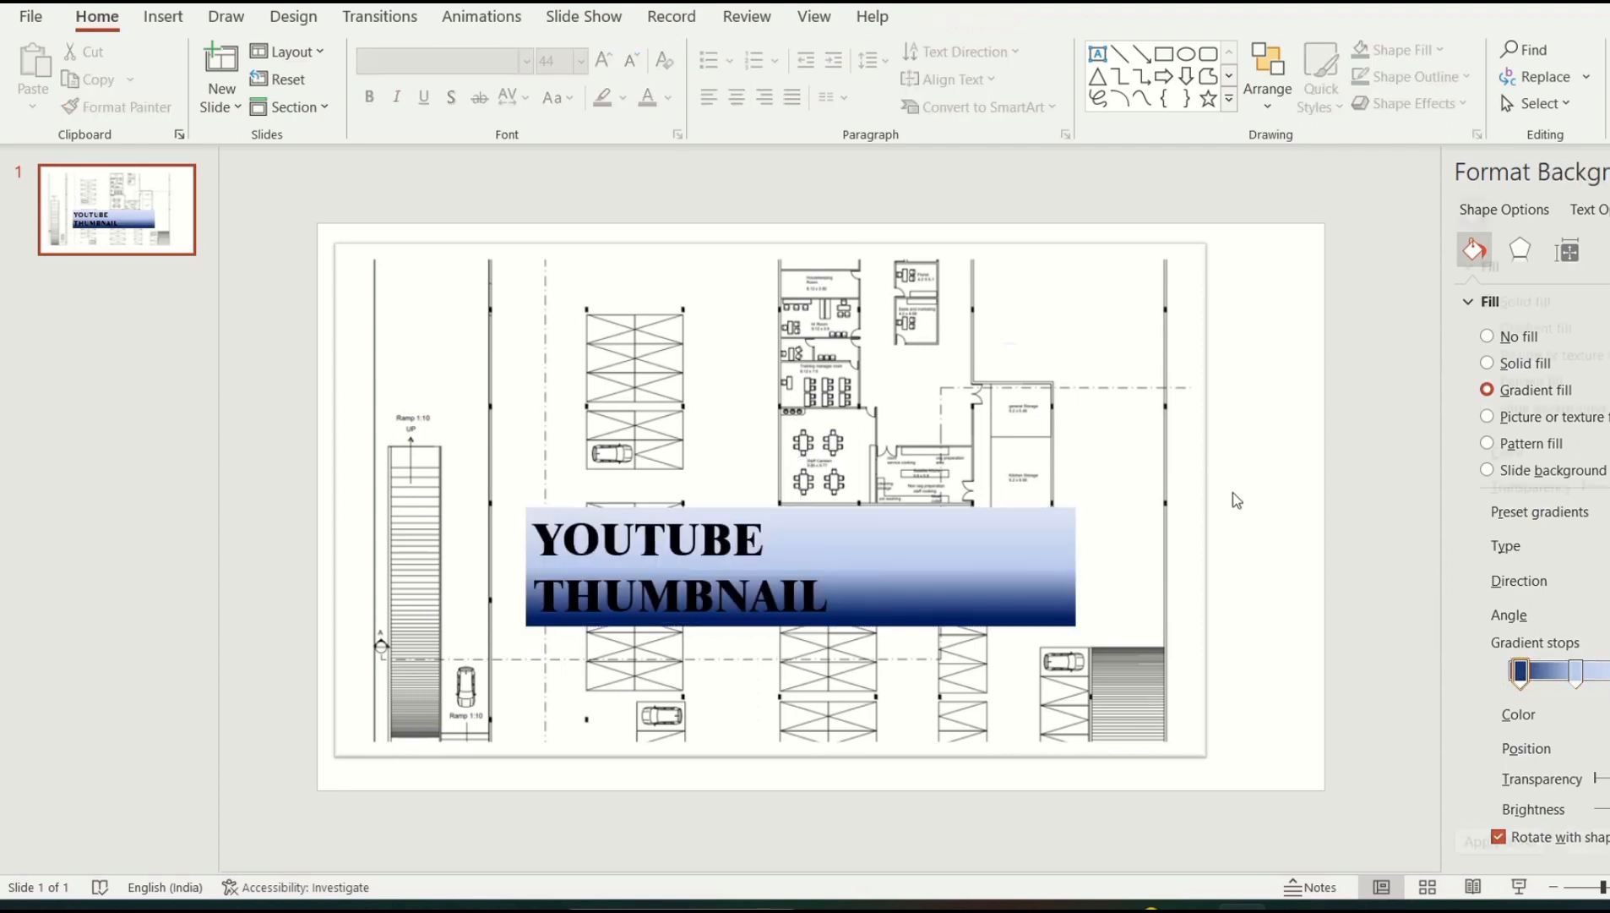
Move the banner down and right over the lower part of the floor plan
click(902, 577)
drag(903, 577, 1040, 643)
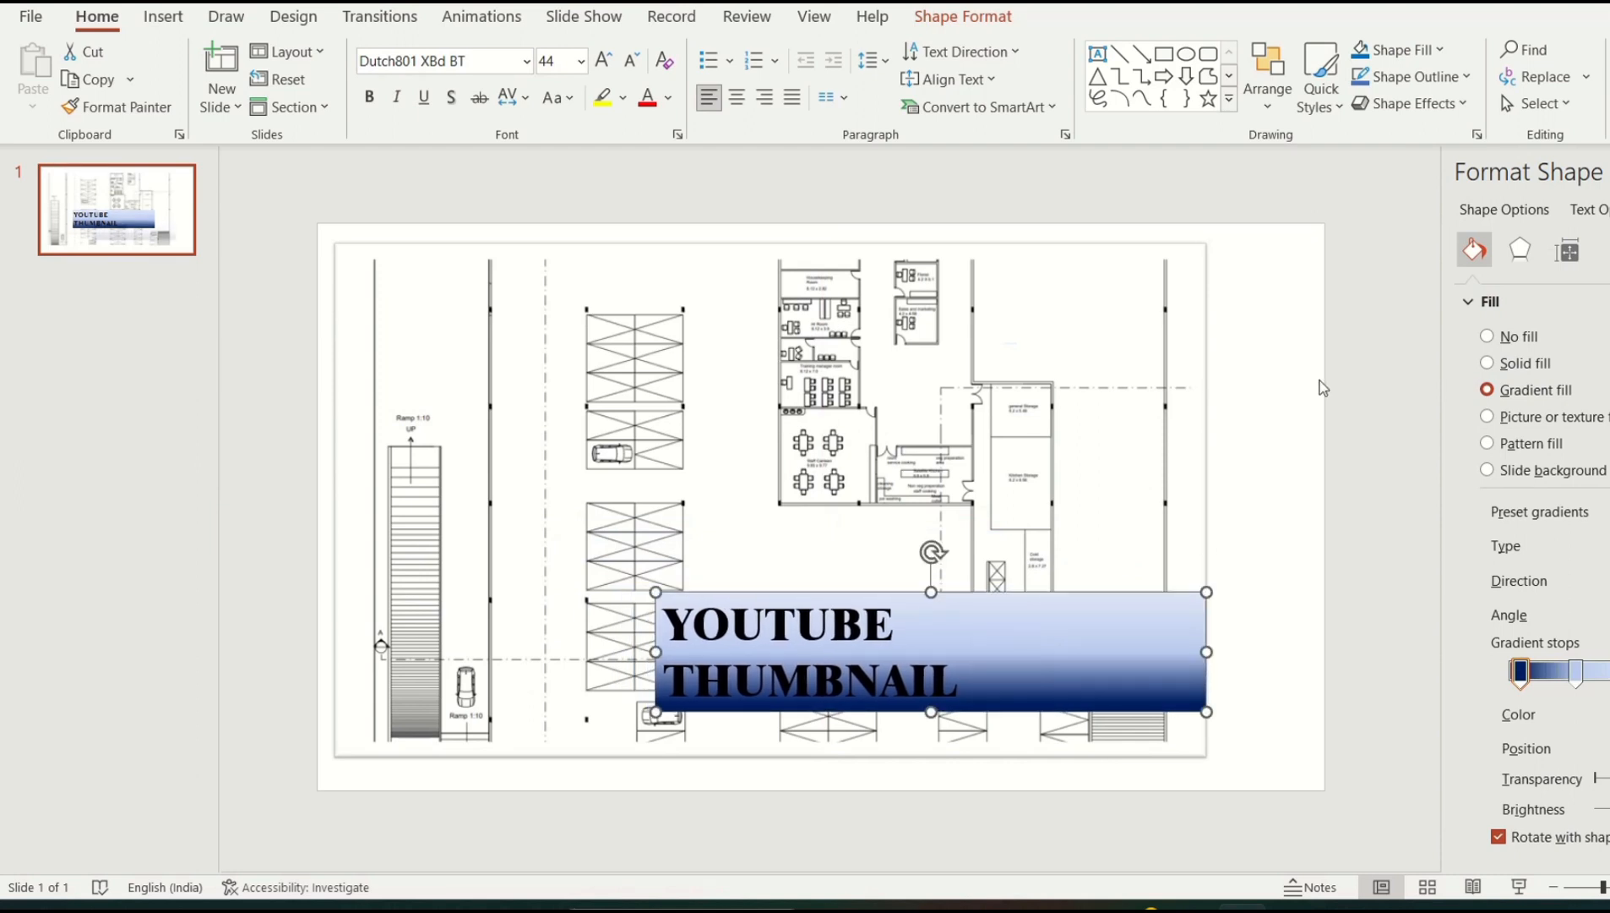
click(1283, 384)
click(1156, 545)
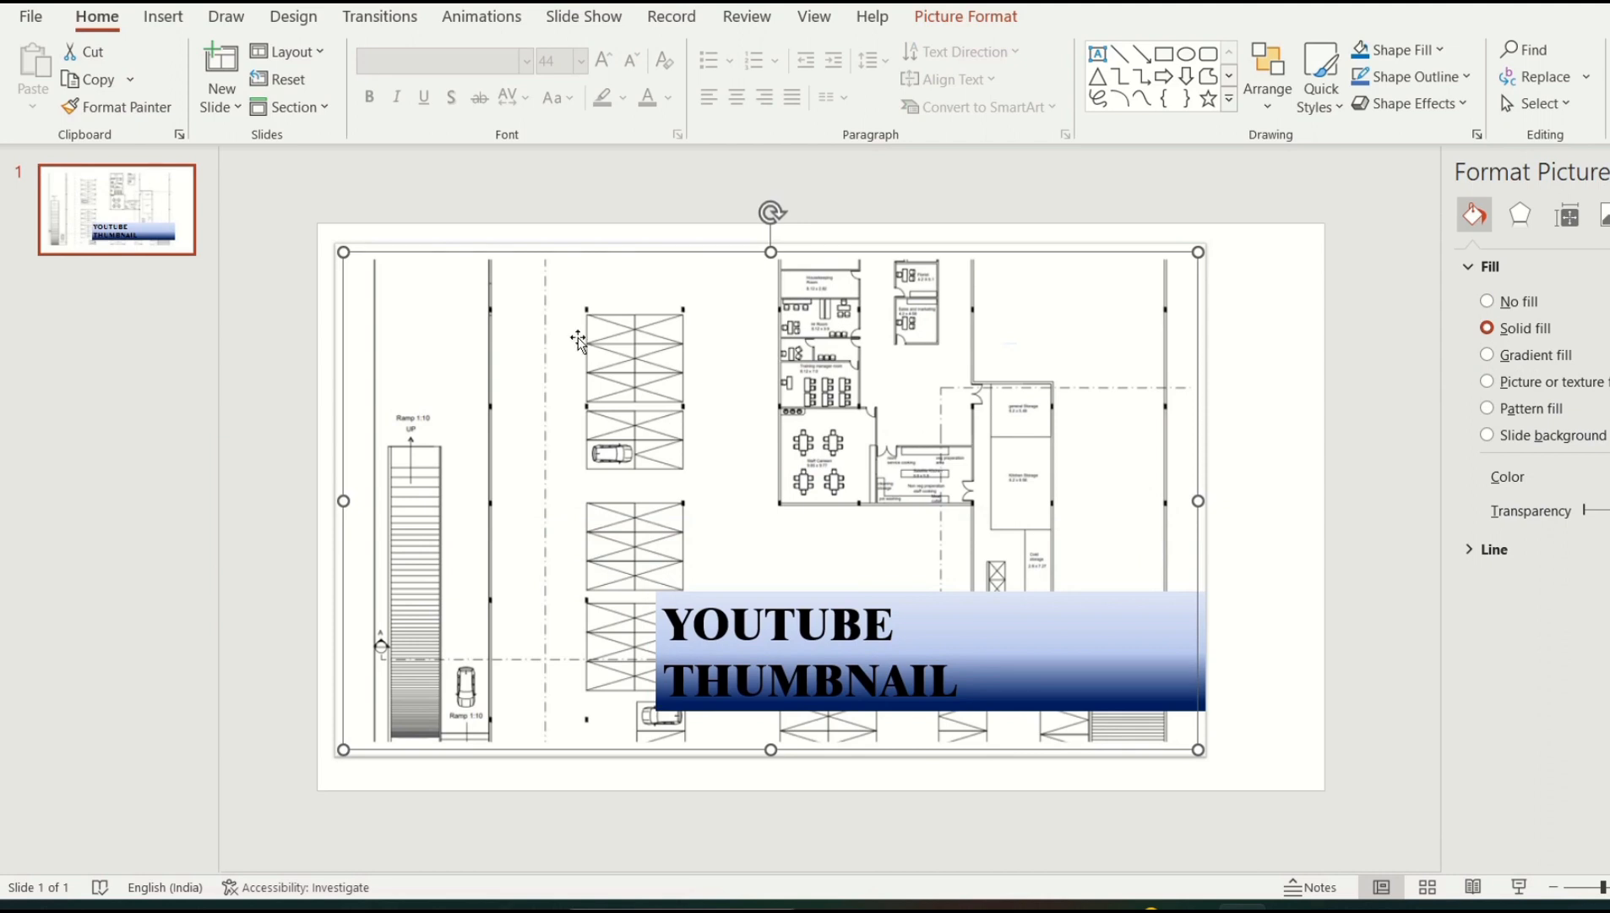
Give the slide background a gradient fill through Design's Format Background
mouse_move(736, 17)
click(168, 20)
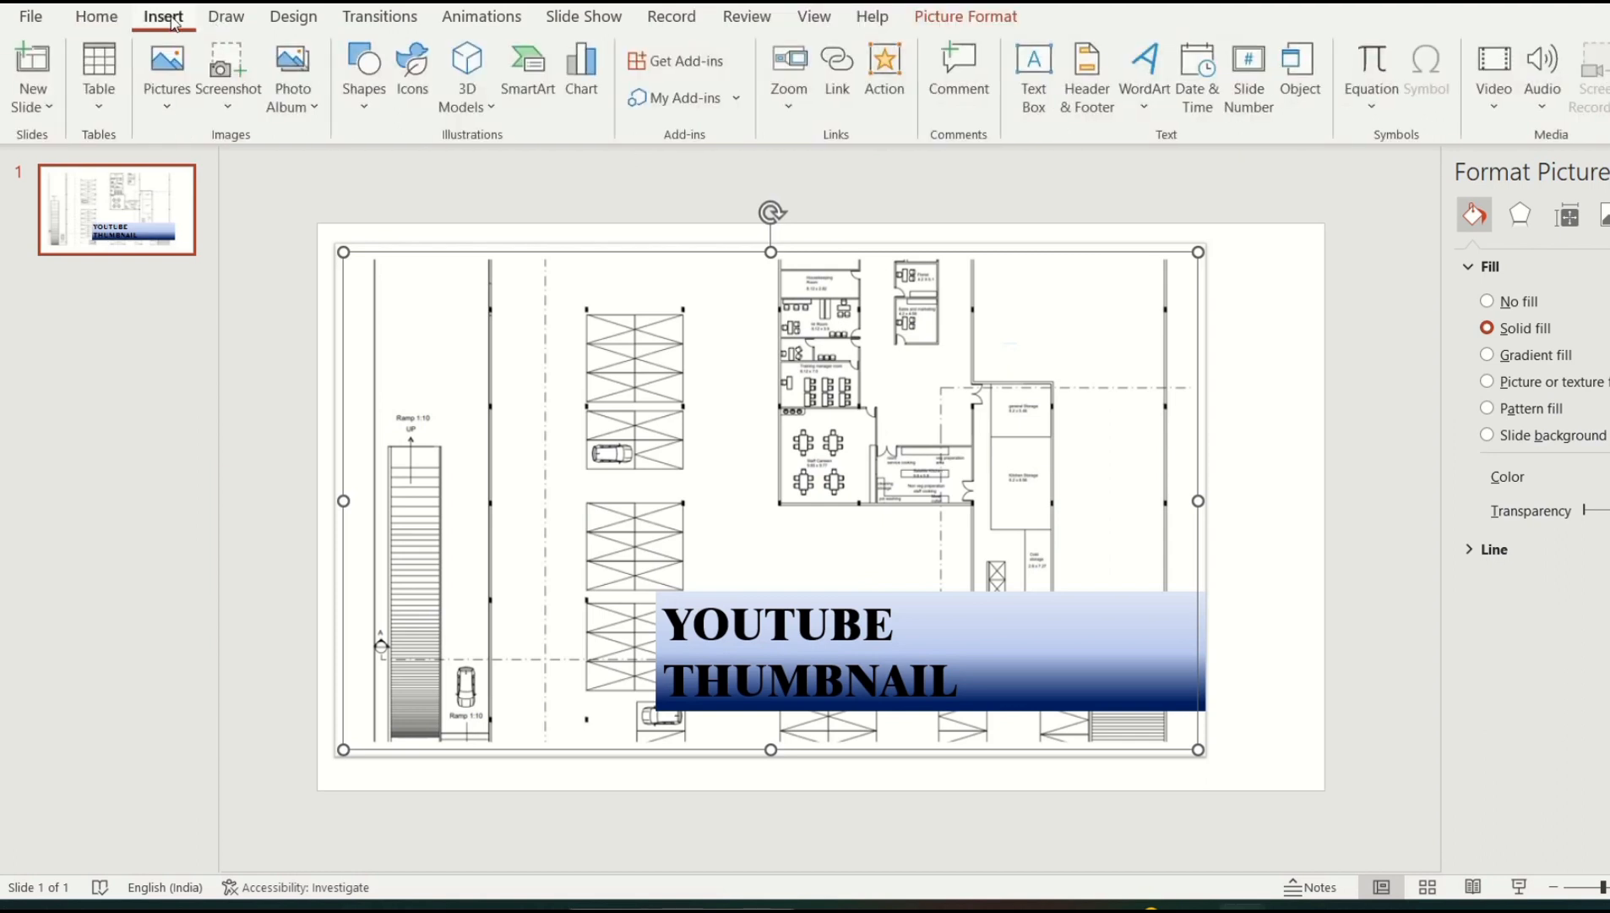
click(225, 22)
click(287, 33)
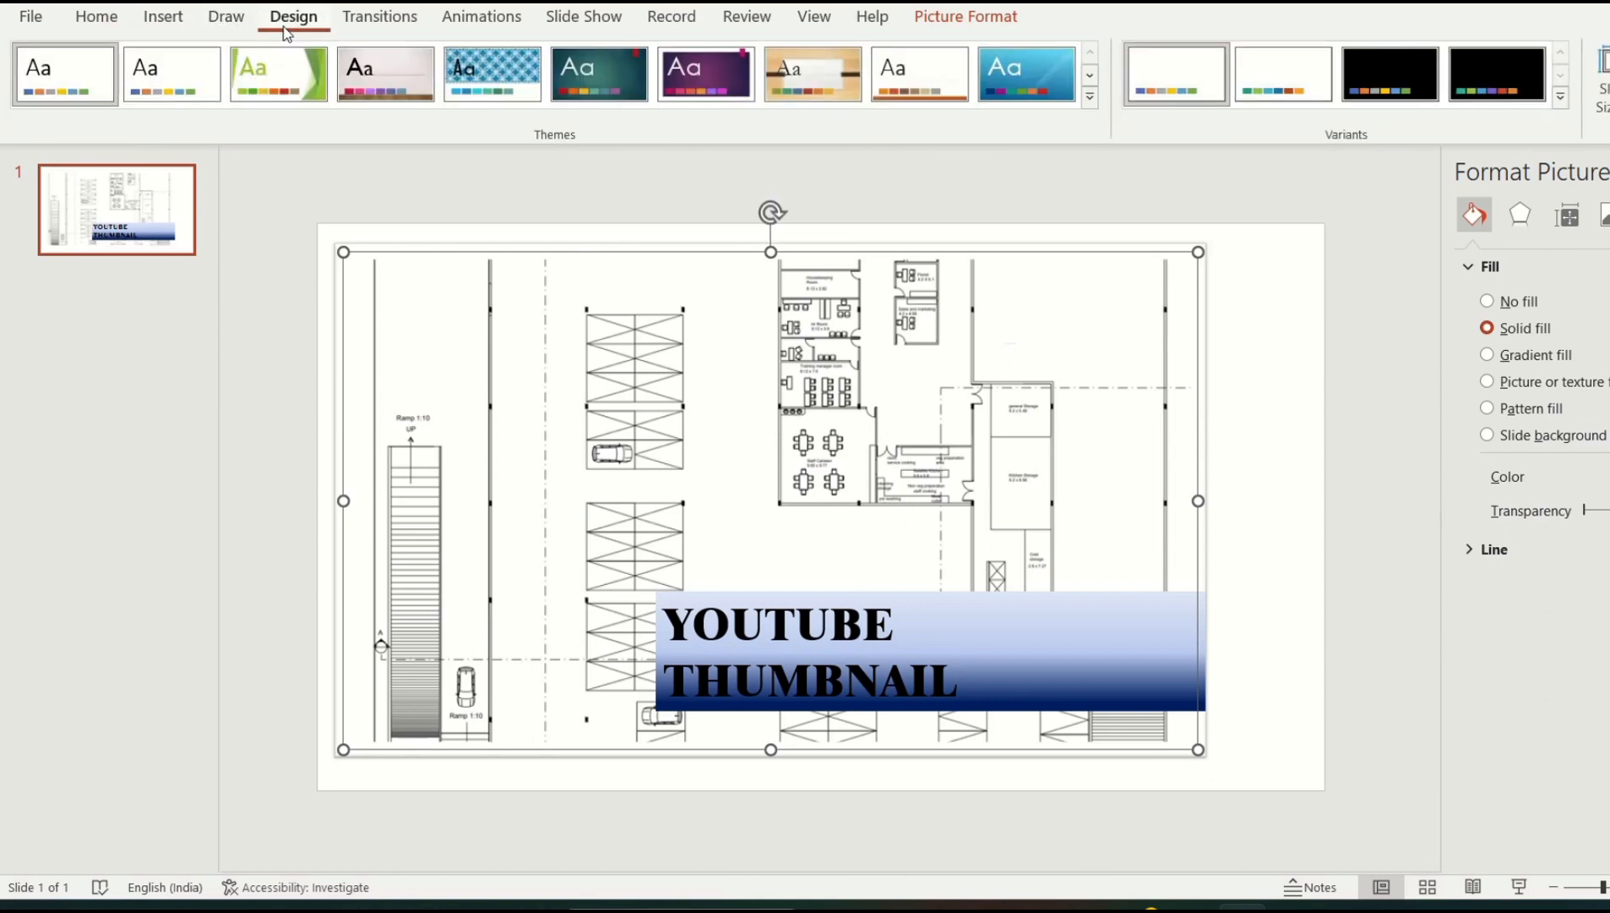
click(1609, 80)
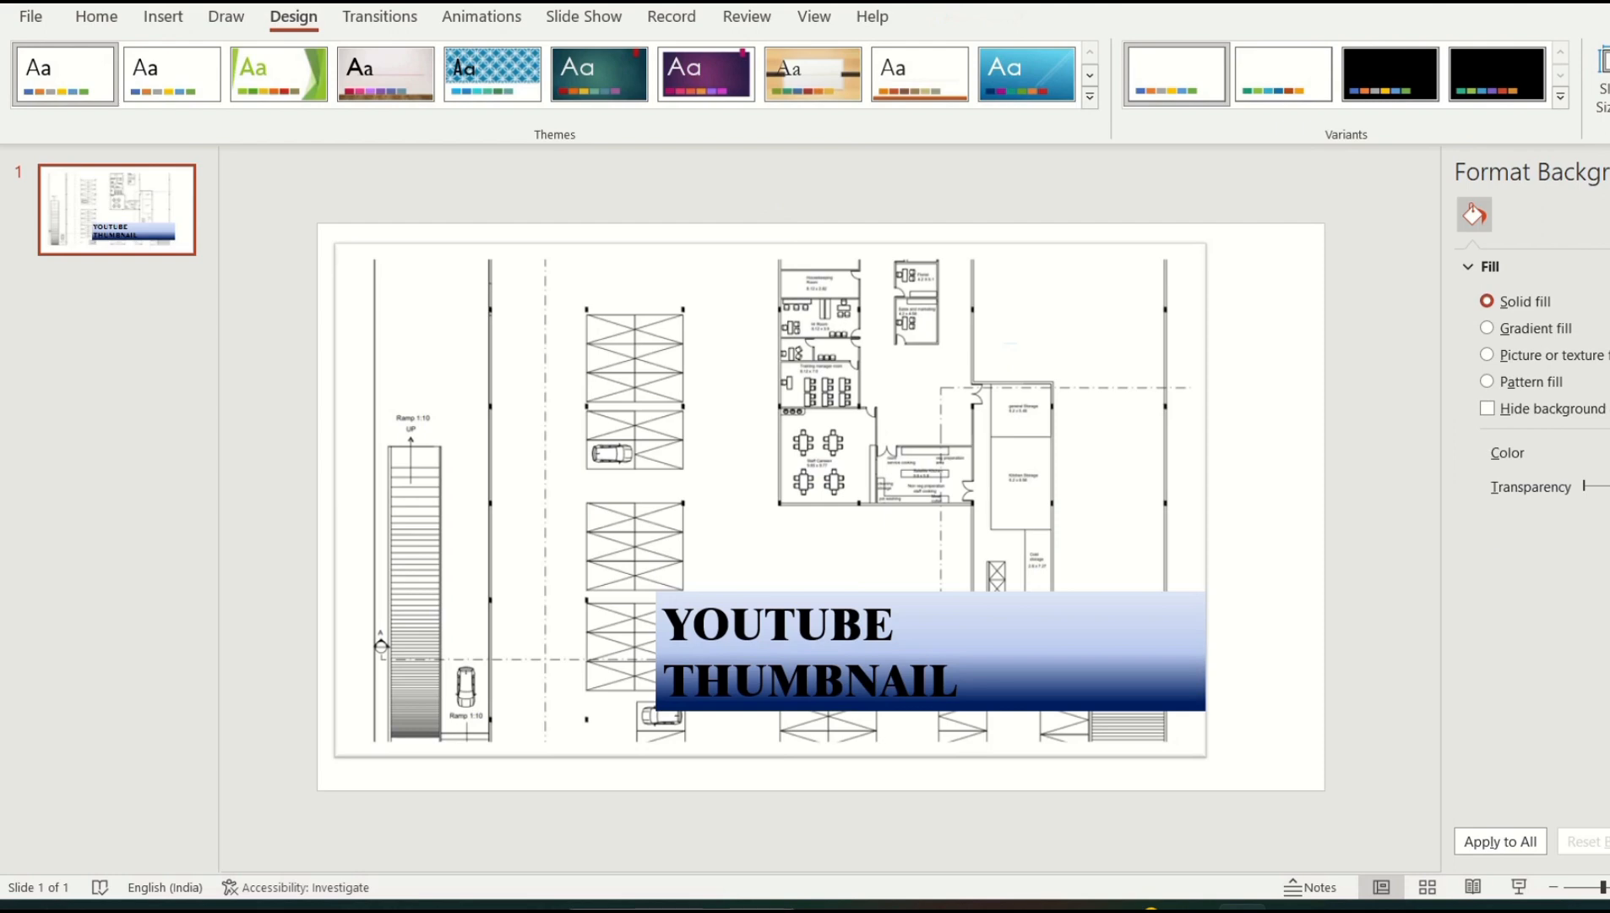
click(1488, 329)
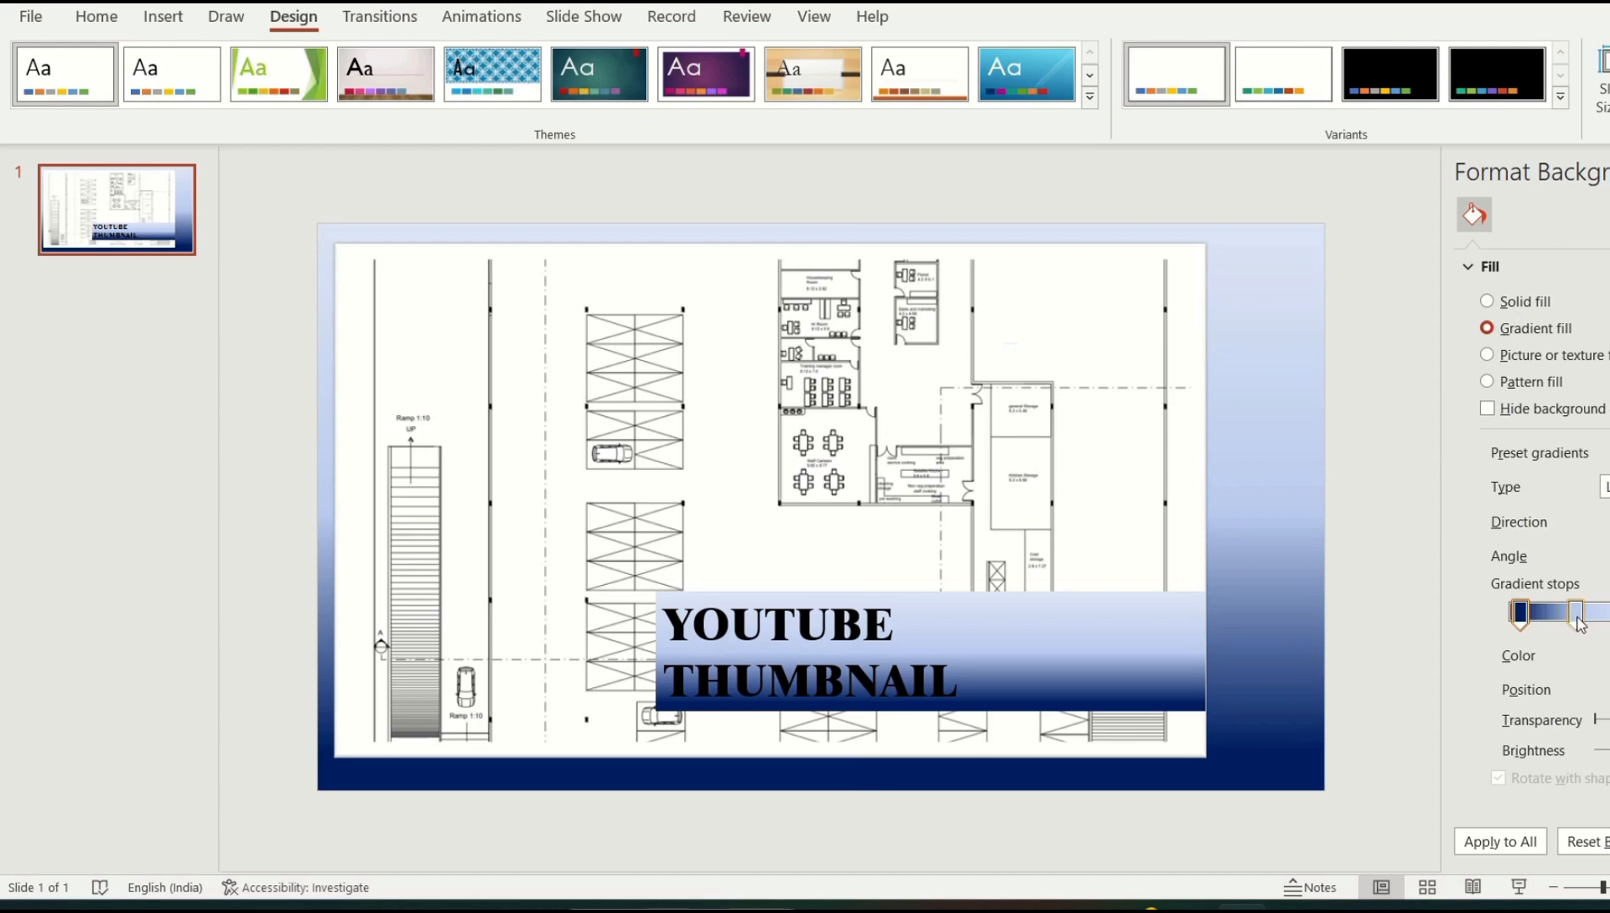
Make the background gradient radial, with dark navy deepening toward the bottom-right corner
mouse_move(1526, 623)
mouse_down()
mouse_move(1604, 623)
mouse_move(1534, 630)
mouse_up()
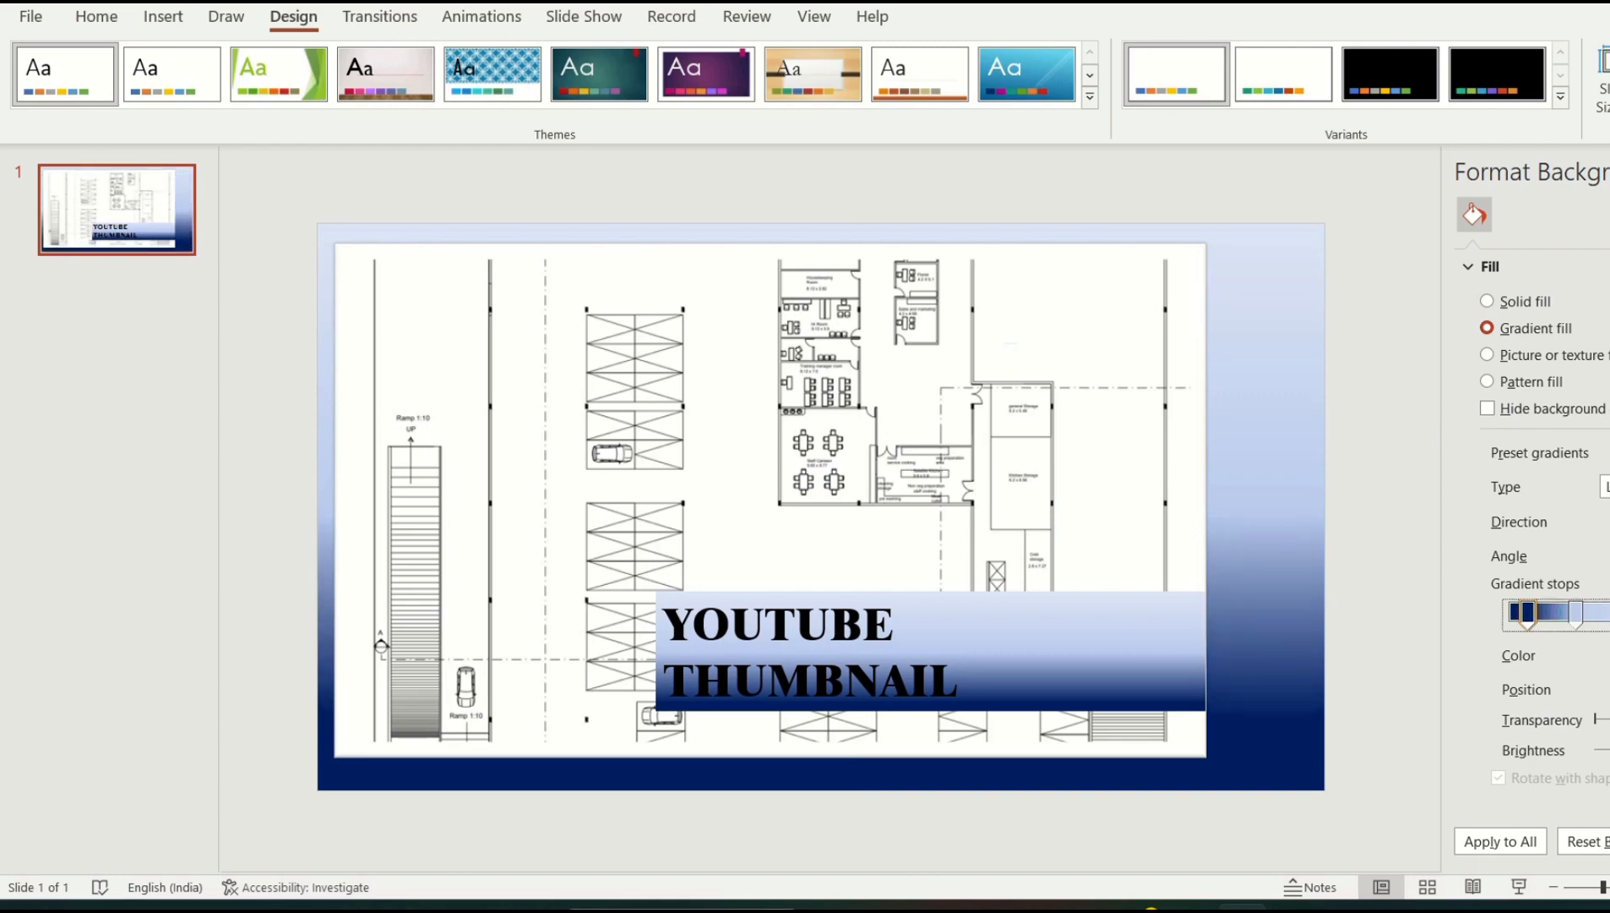
click(1605, 487)
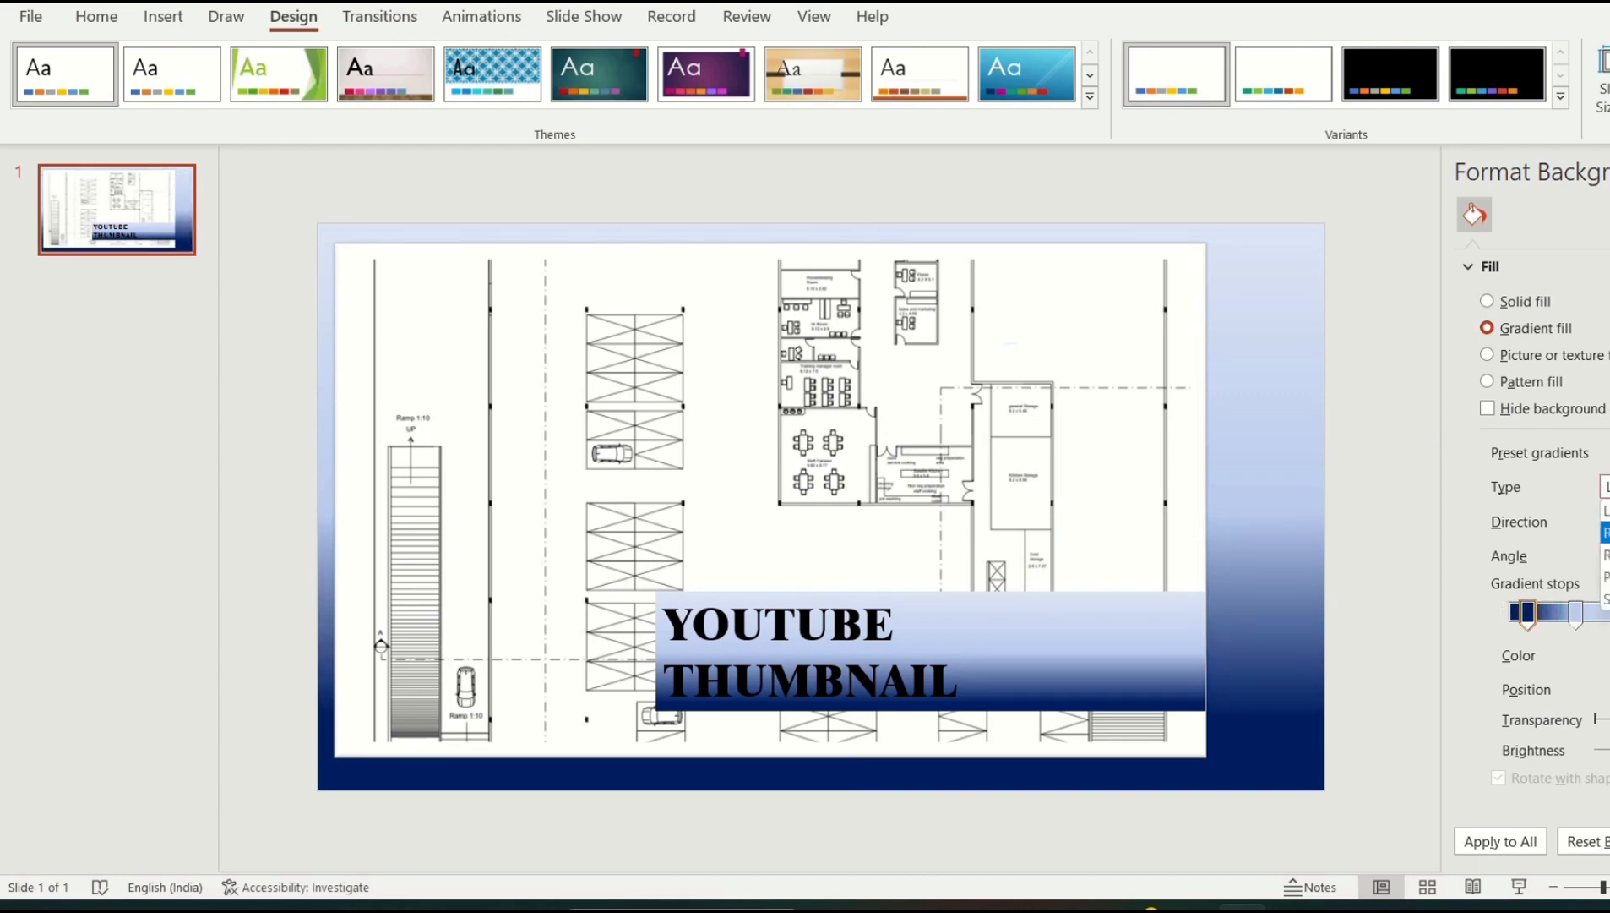
click(1605, 532)
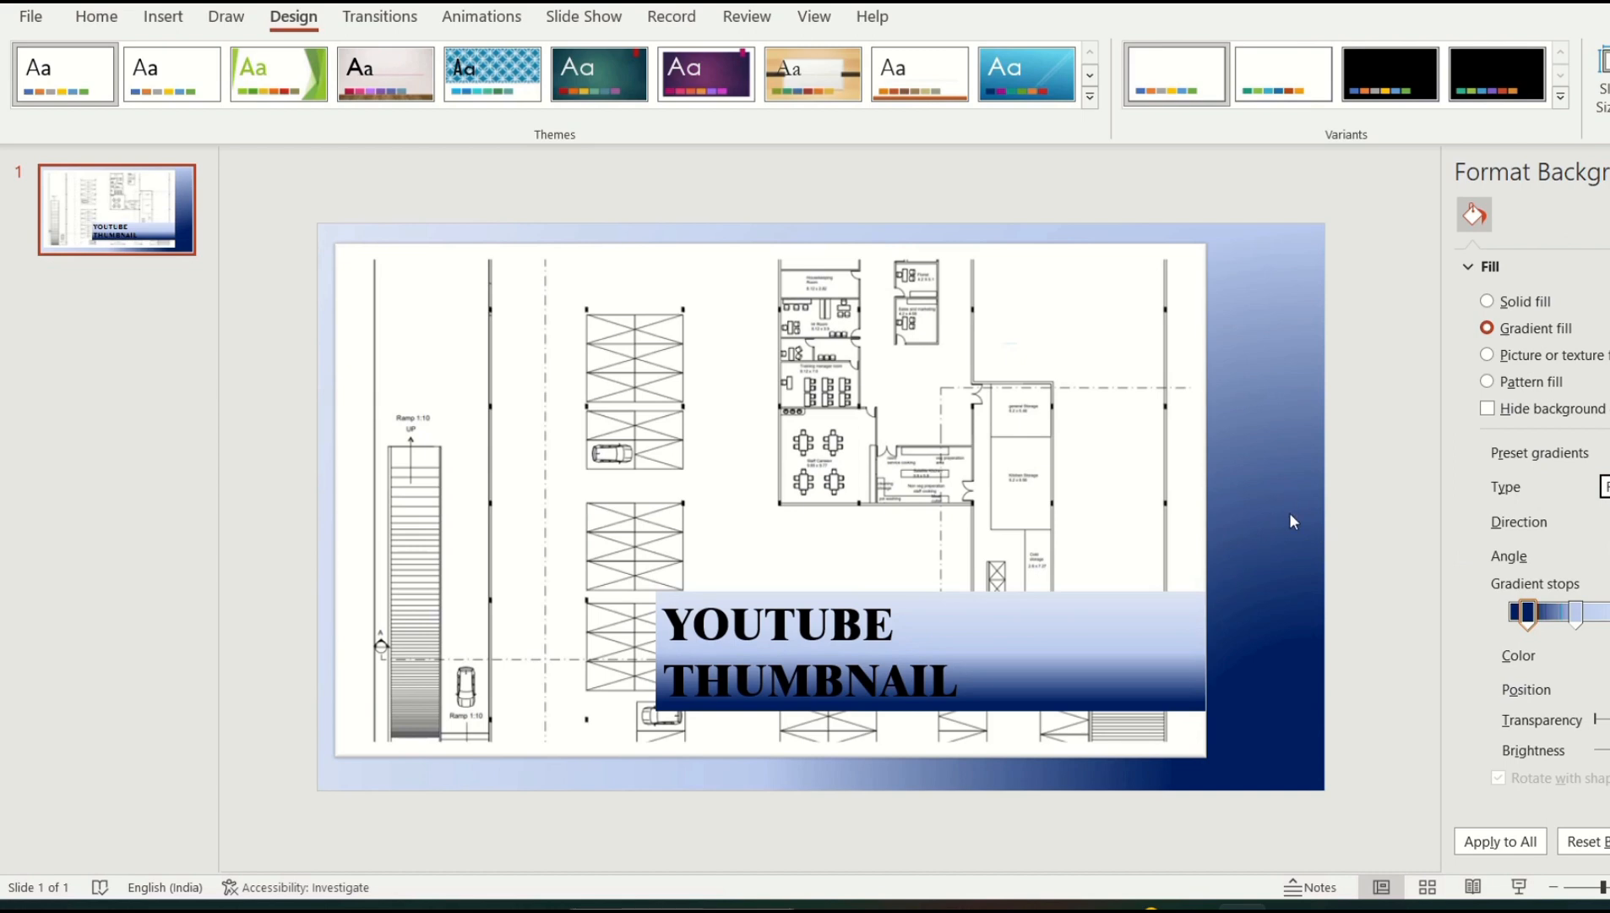
drag(1580, 624, 1558, 625)
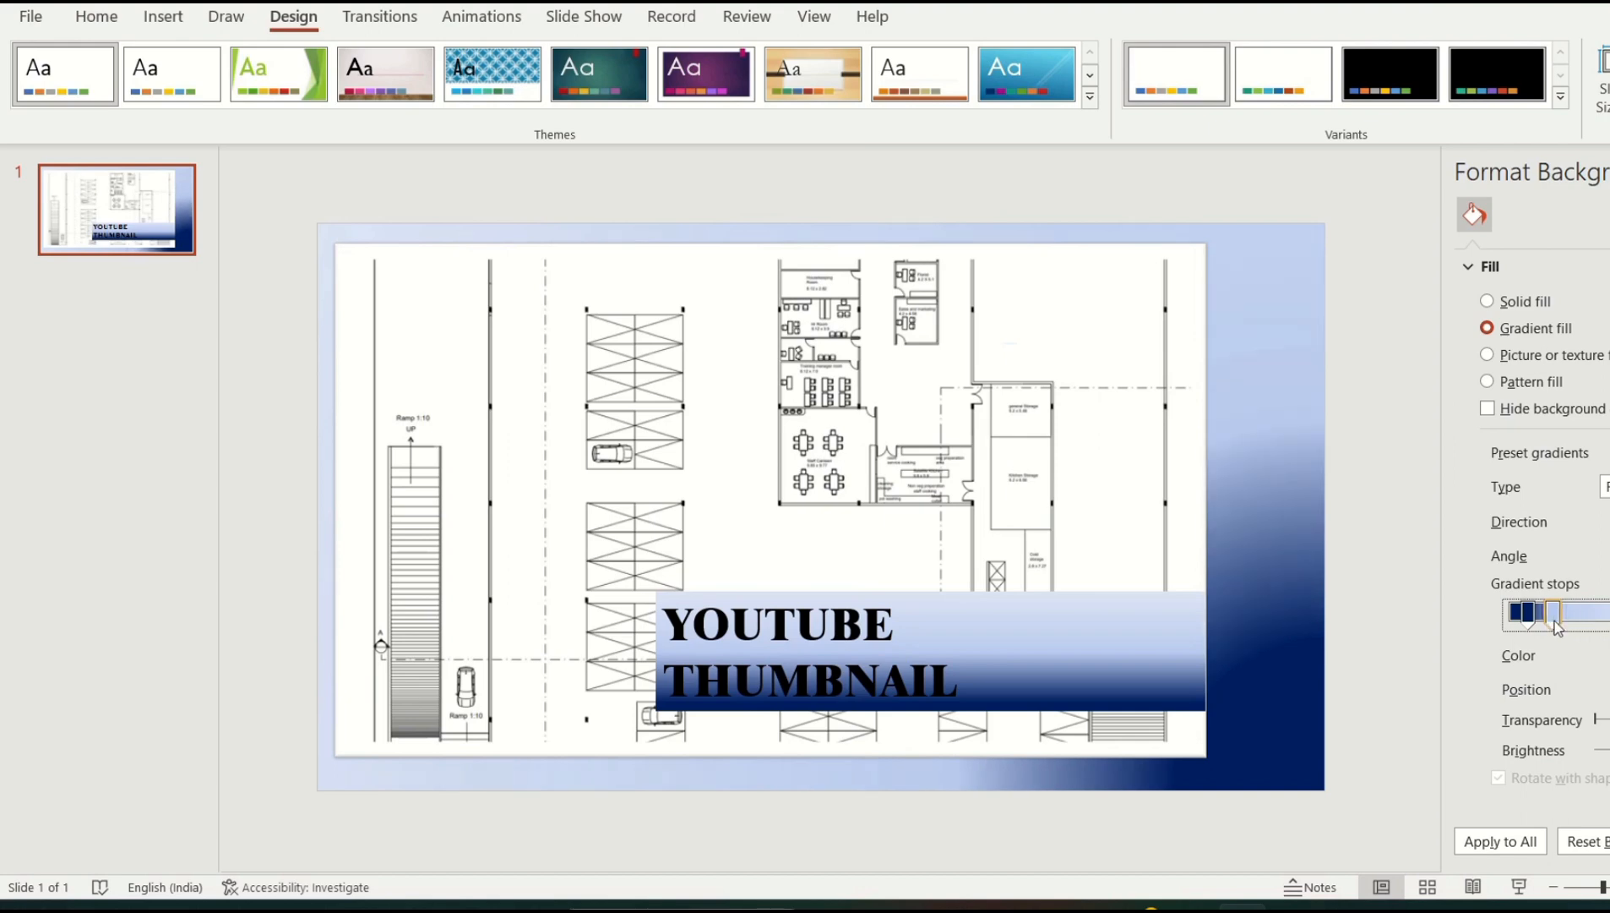
click(1135, 646)
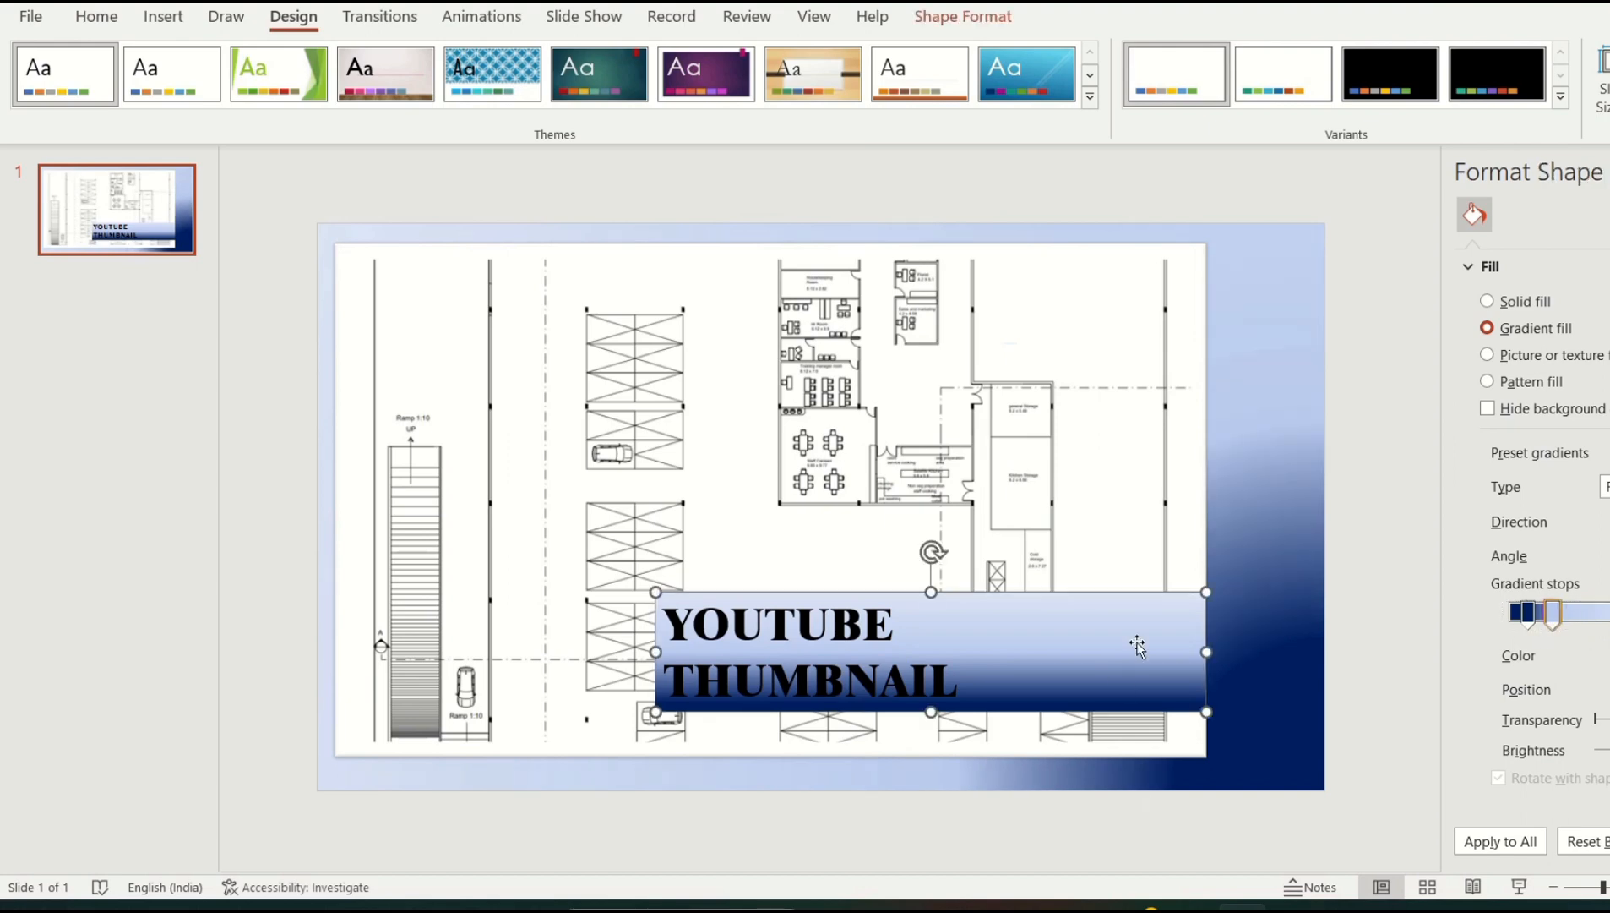
drag(1135, 647, 1244, 637)
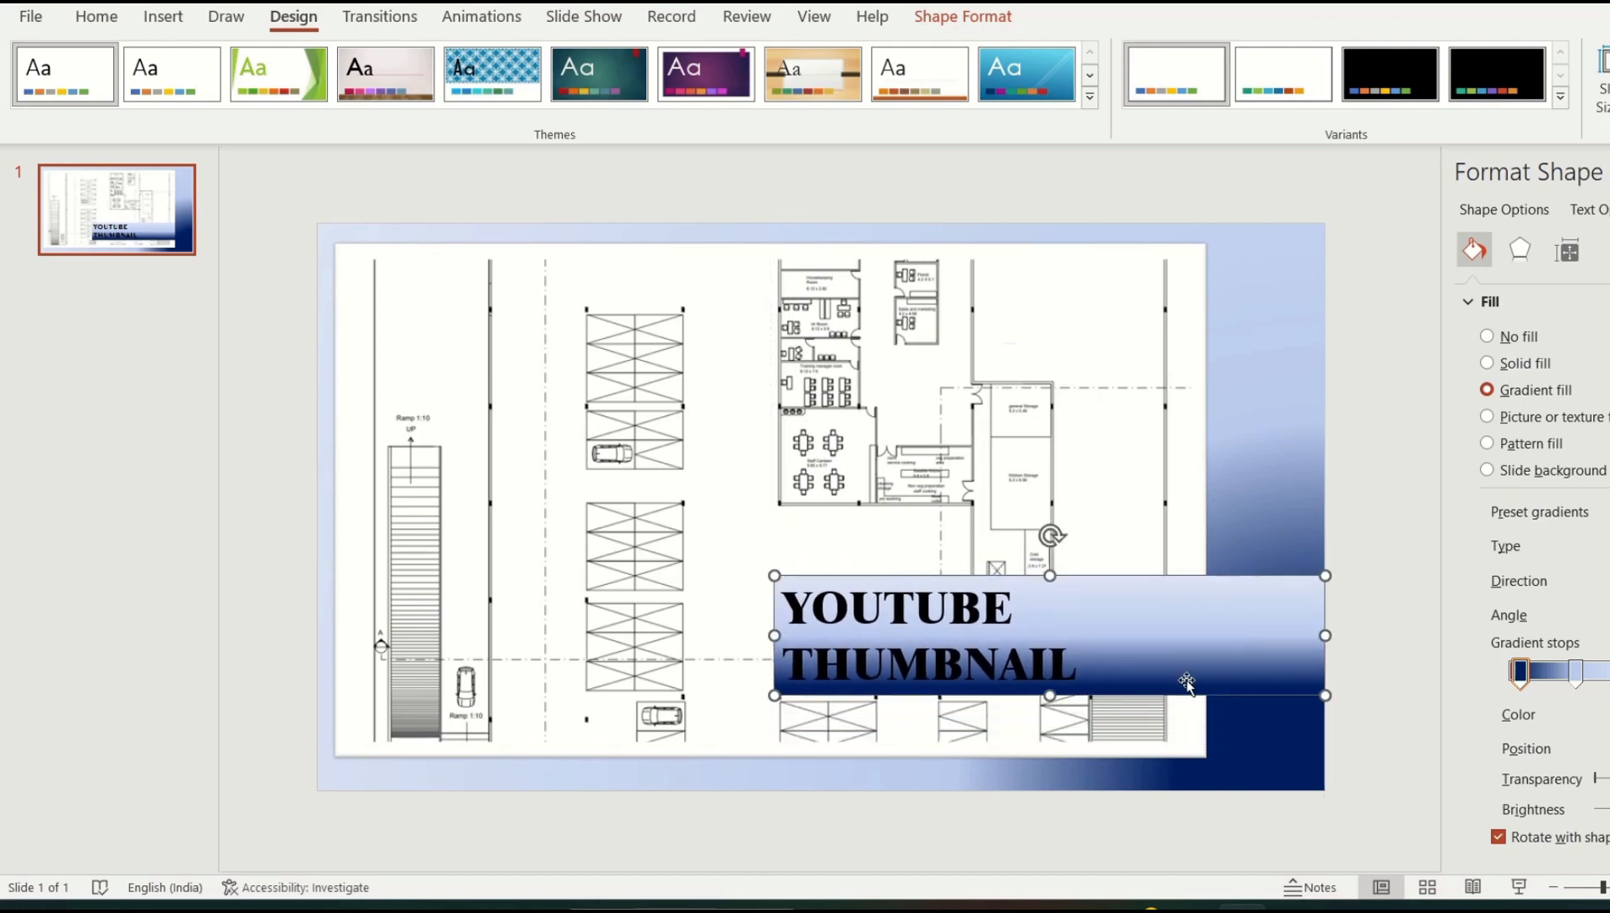
click(1183, 666)
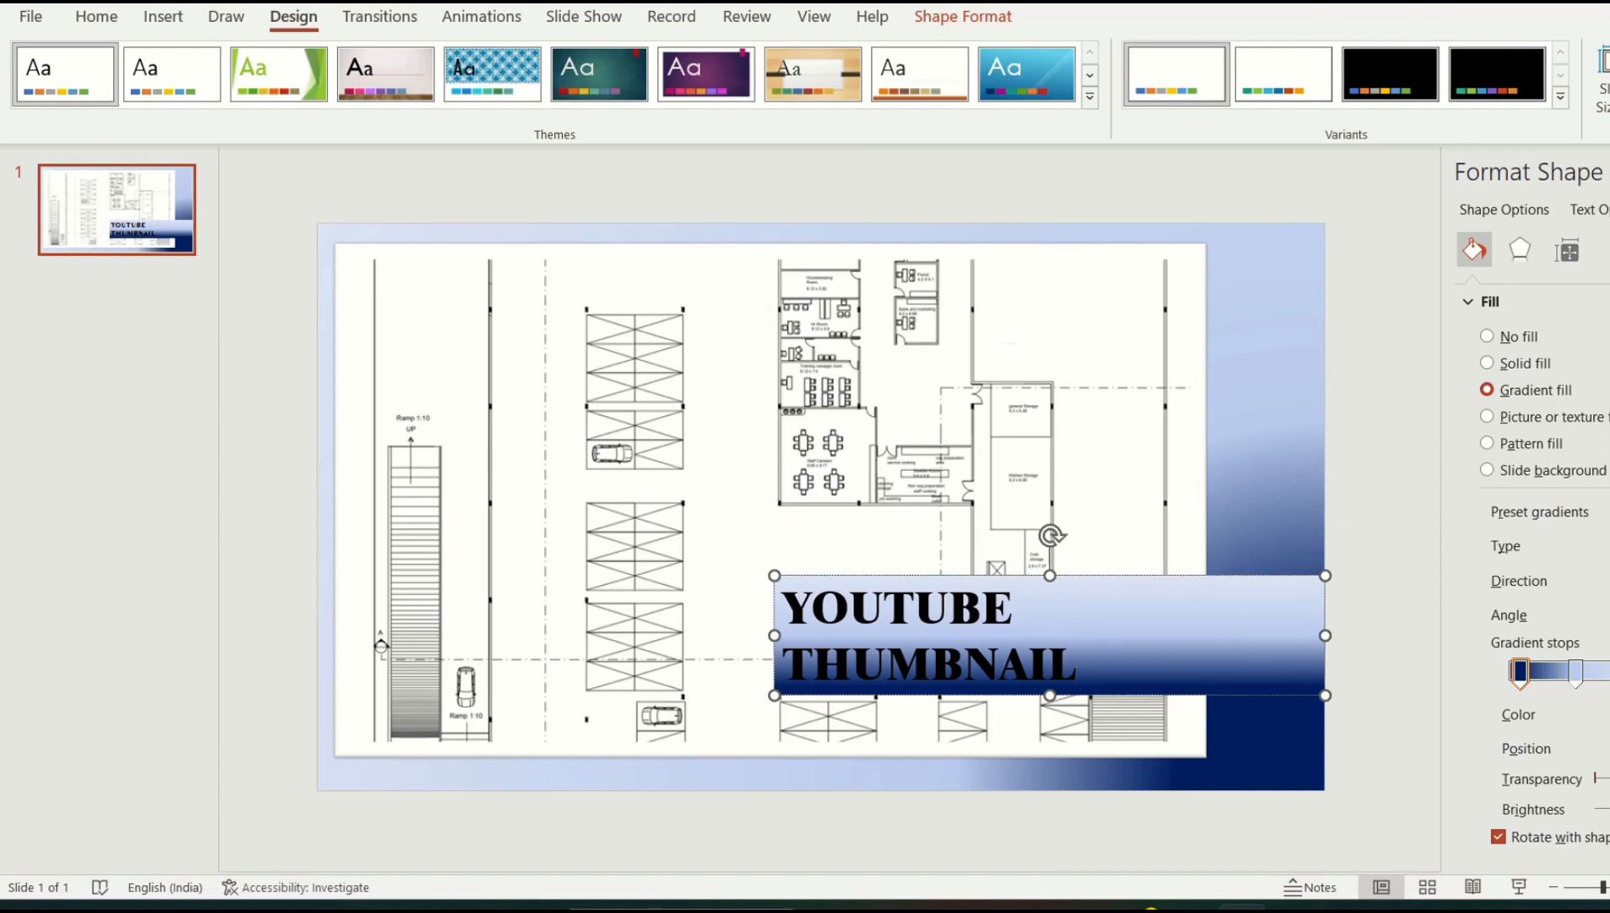
drag(1600, 778, 1601, 782)
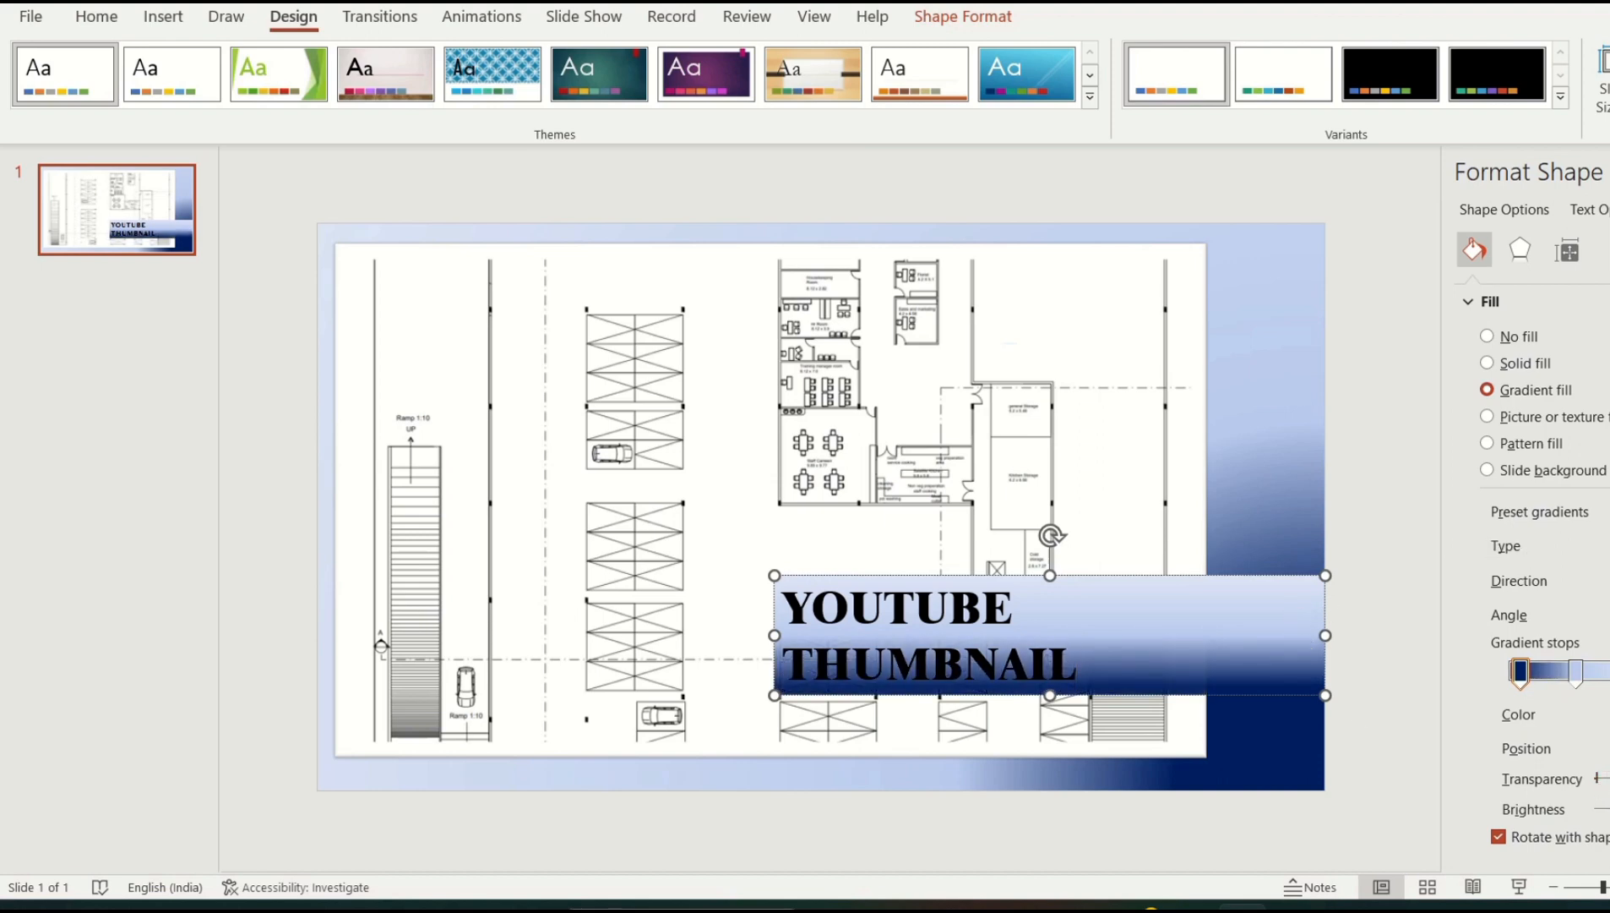
click(1609, 591)
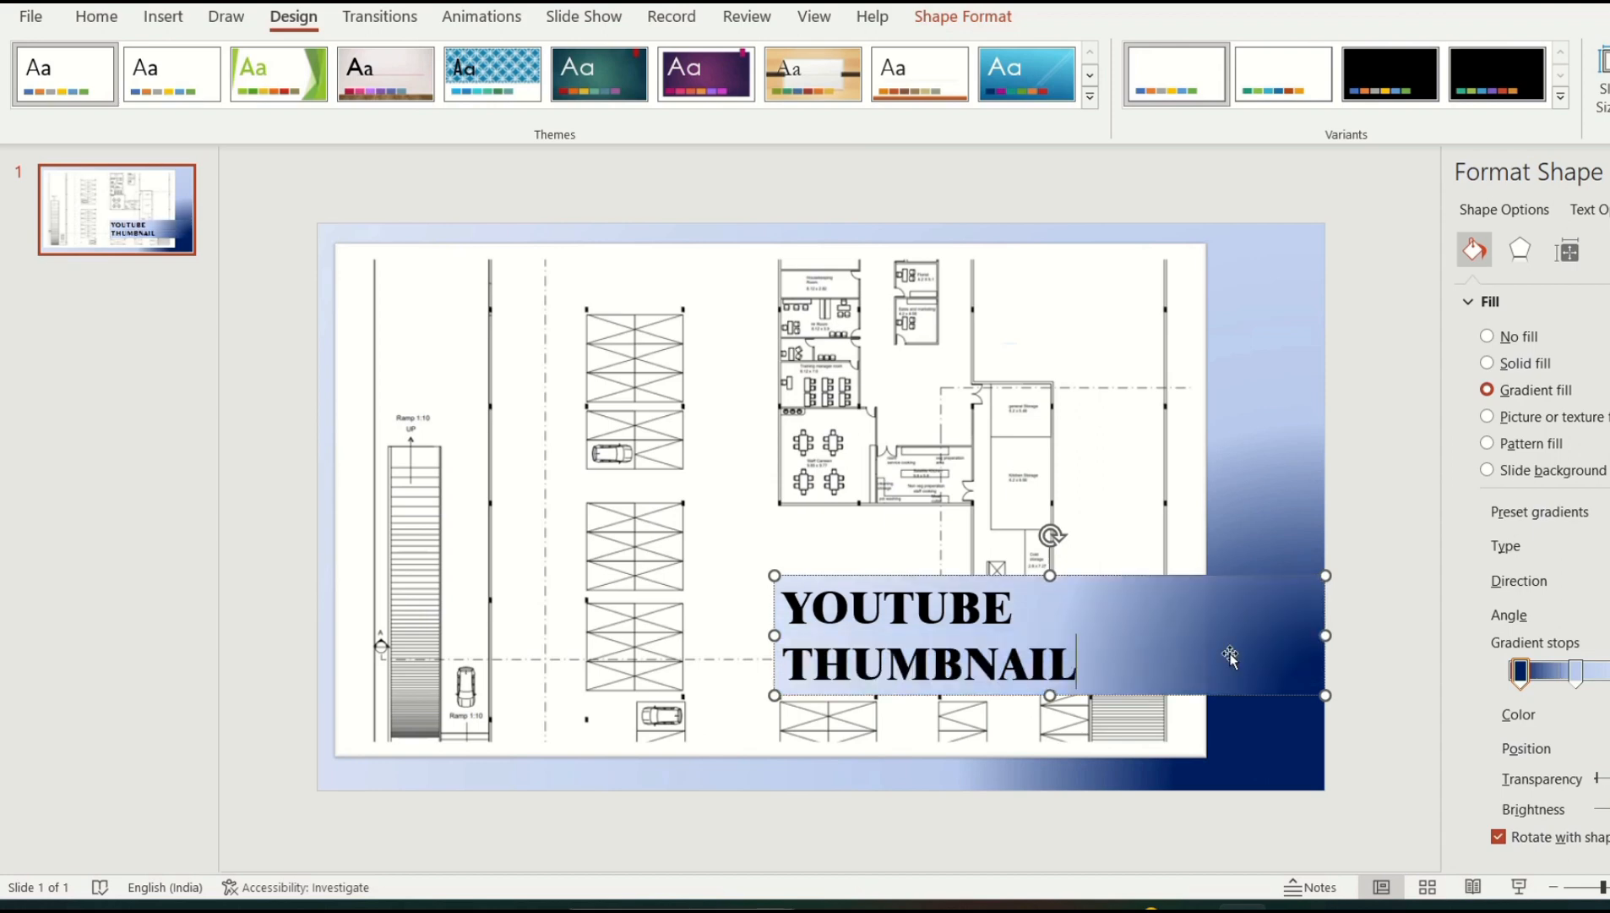
click(1353, 511)
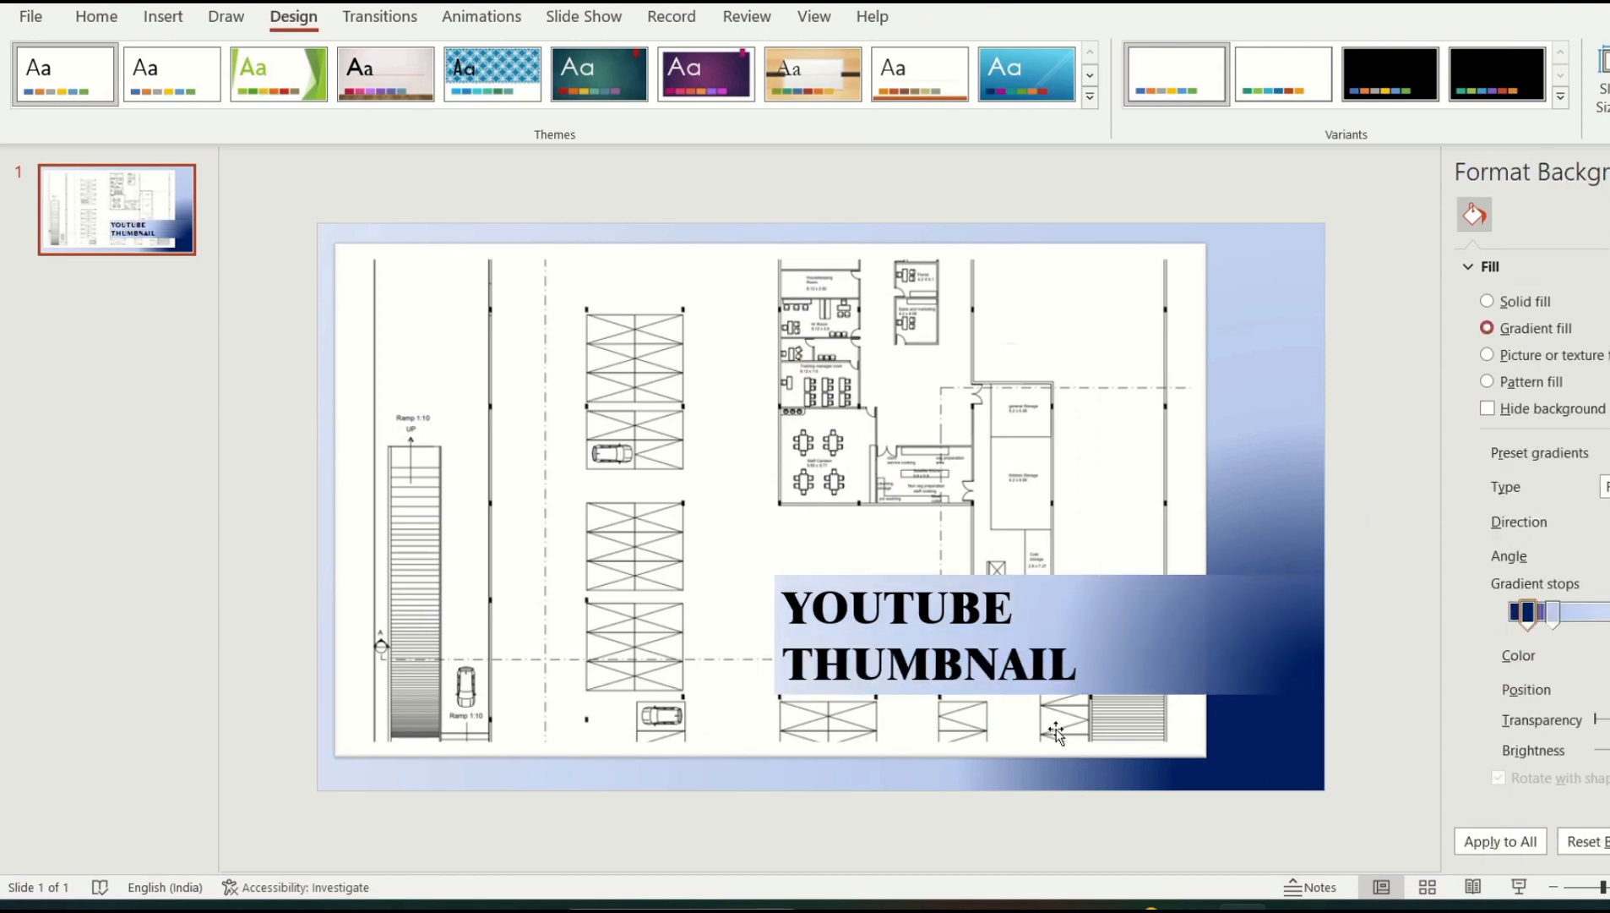
click(434, 551)
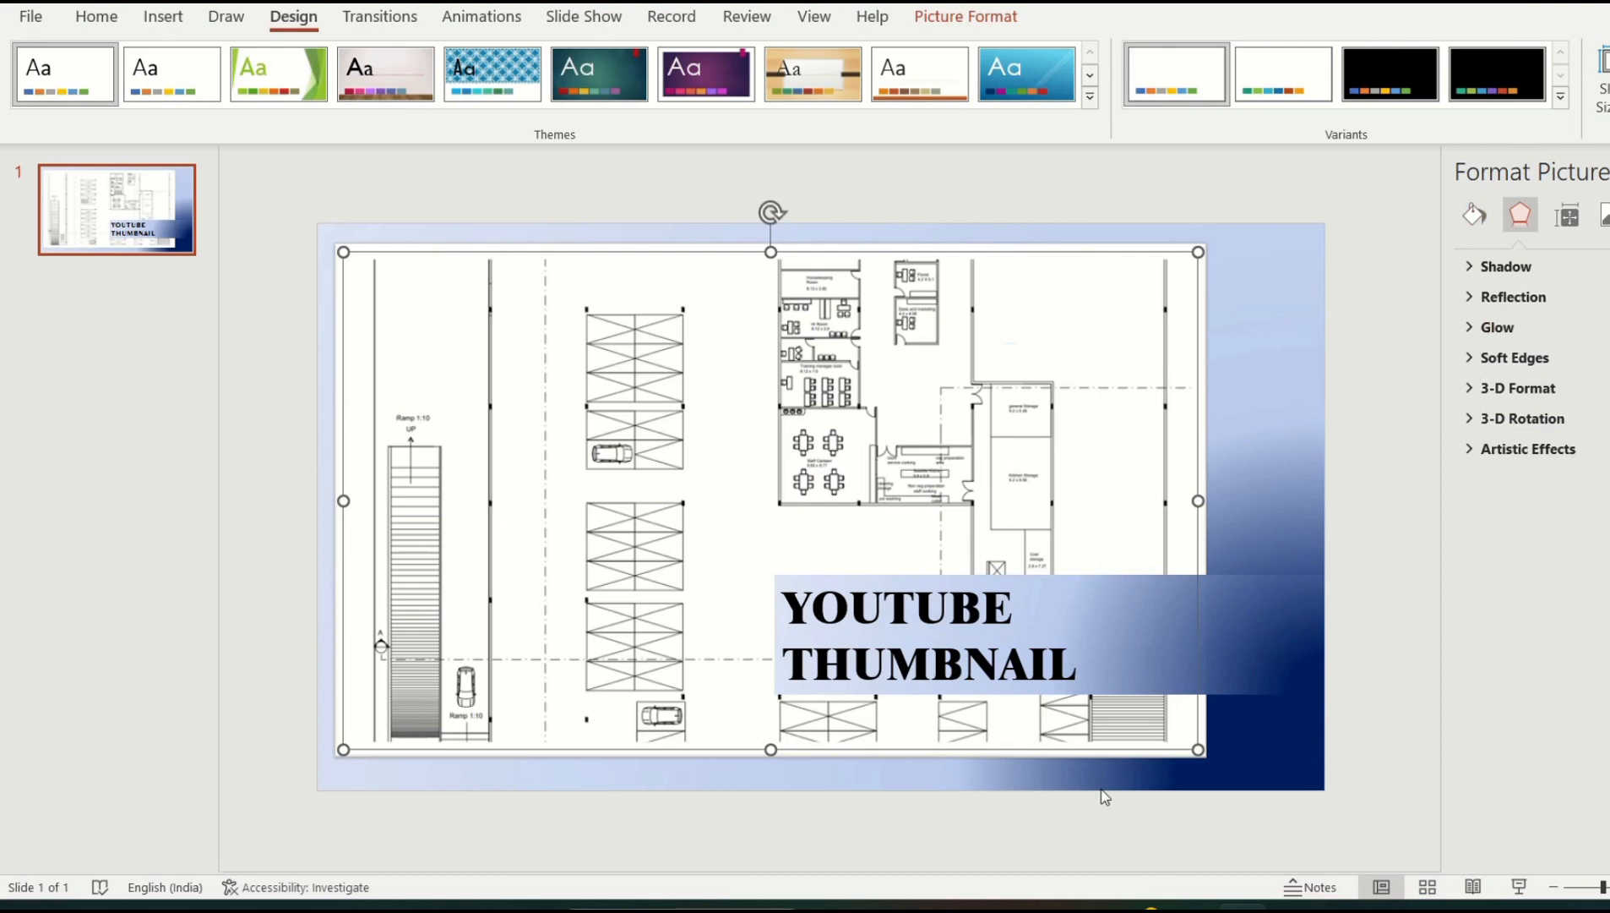
click(1332, 473)
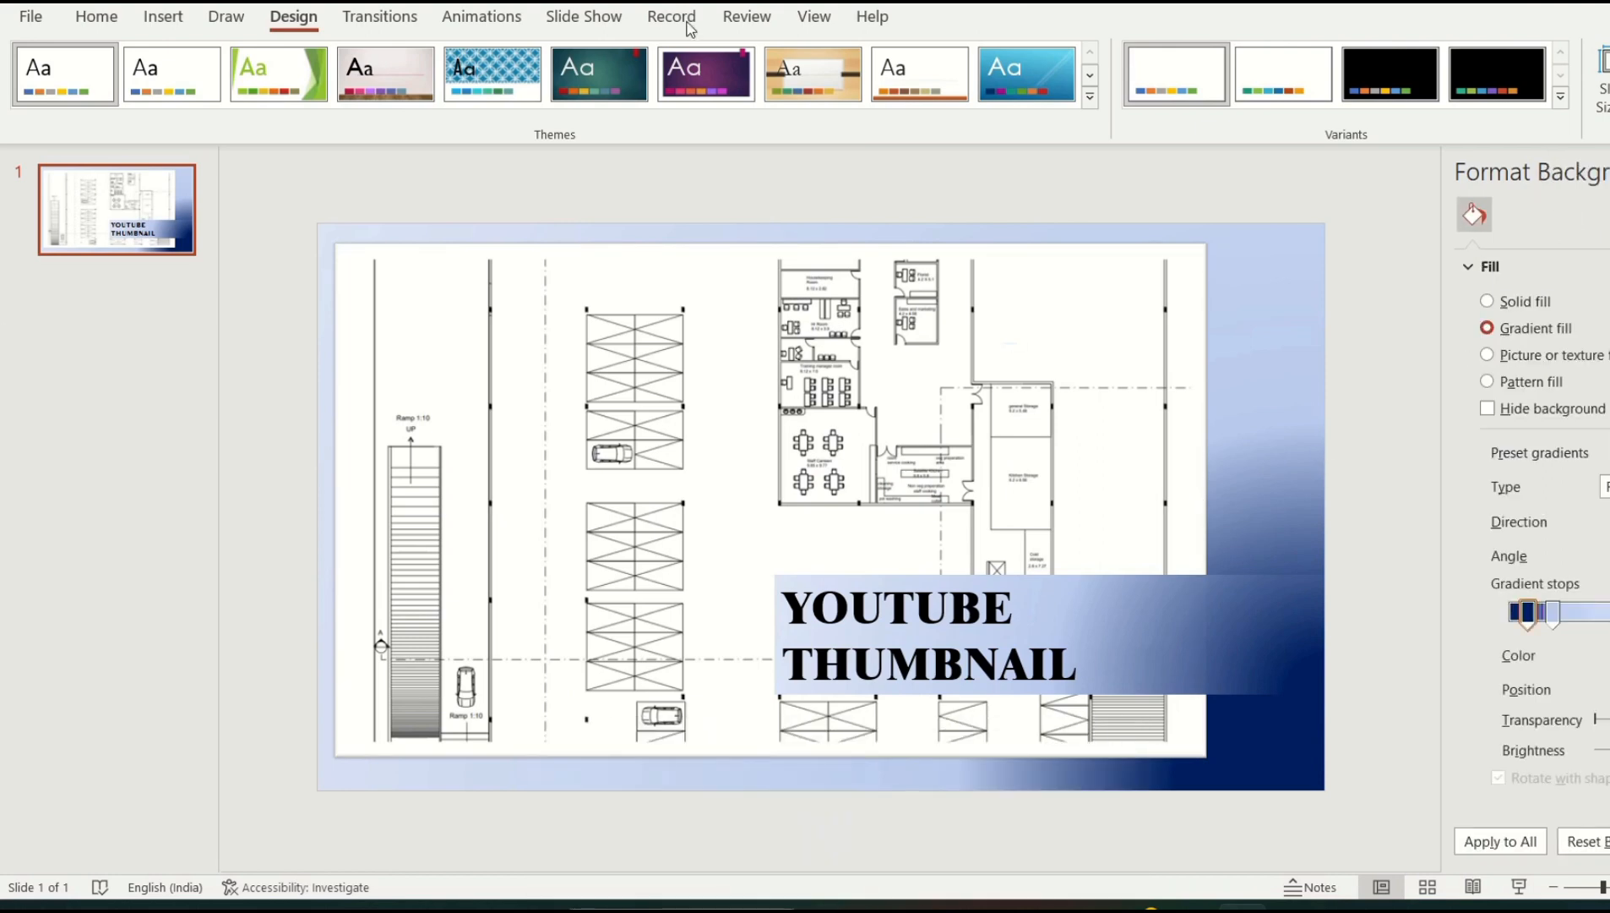
click(558, 310)
click(179, 17)
click(167, 72)
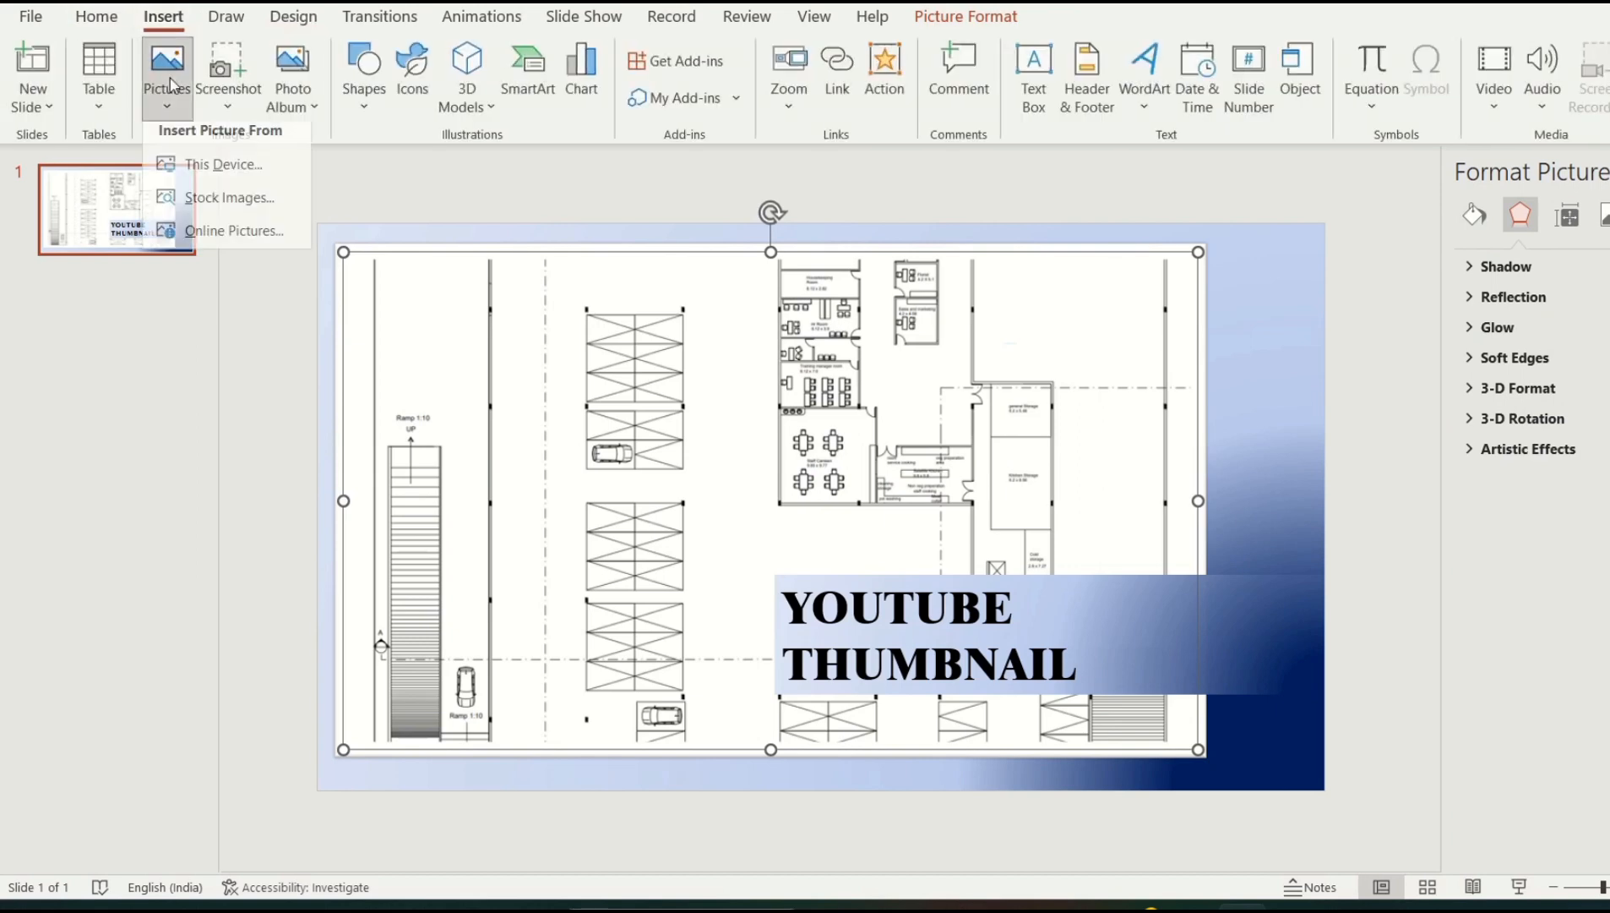
click(221, 176)
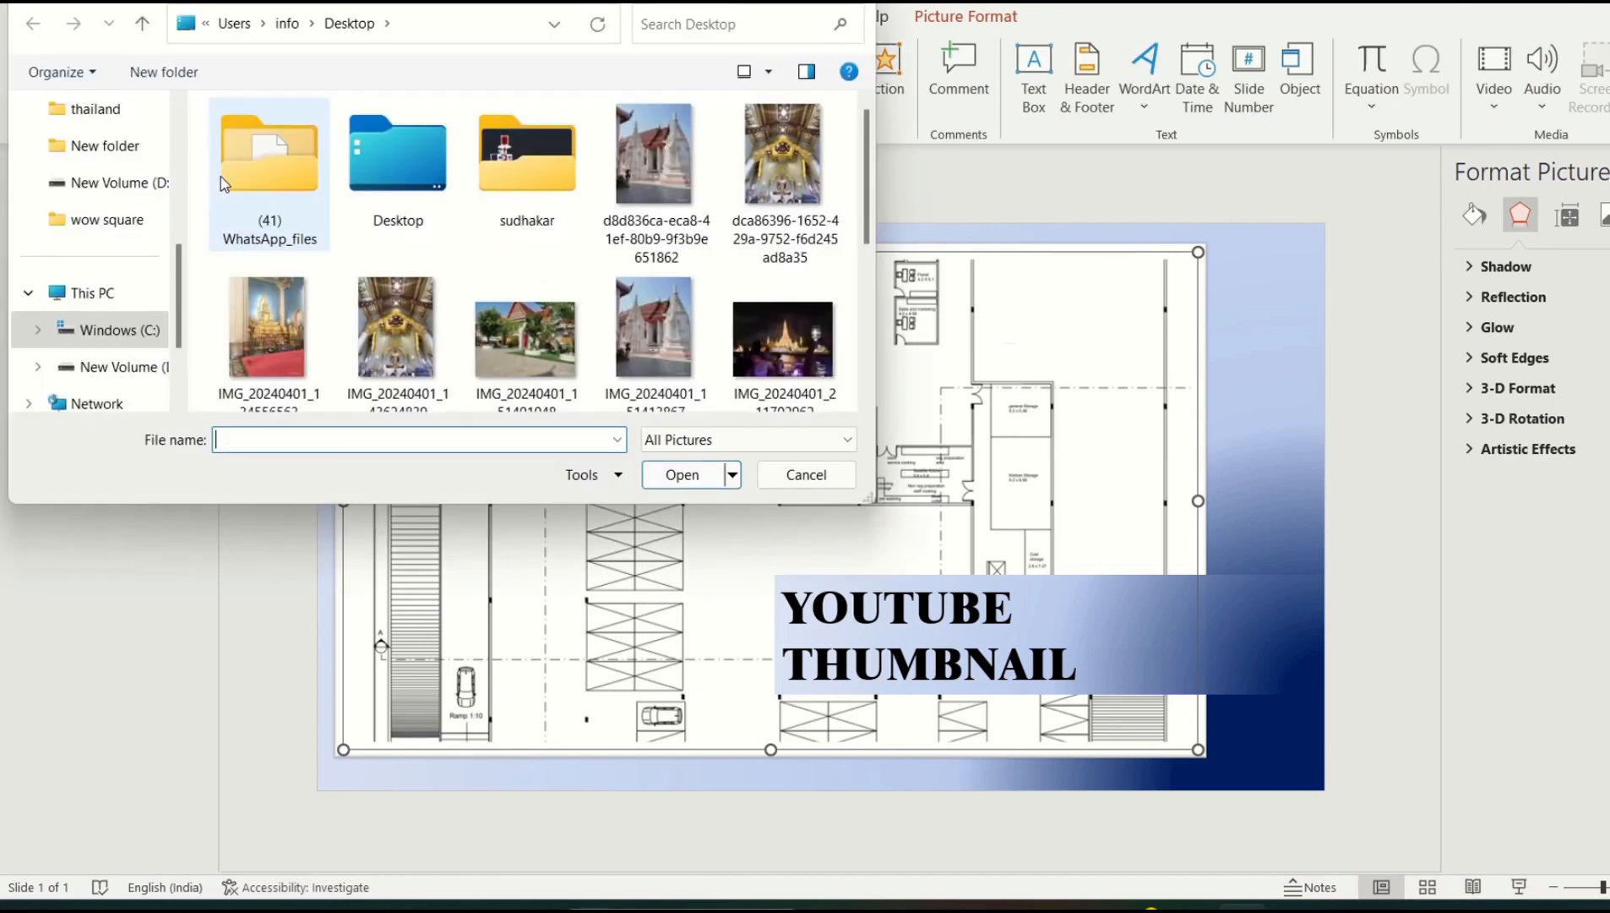
scroll(873, 378, down, 3)
click(409, 319)
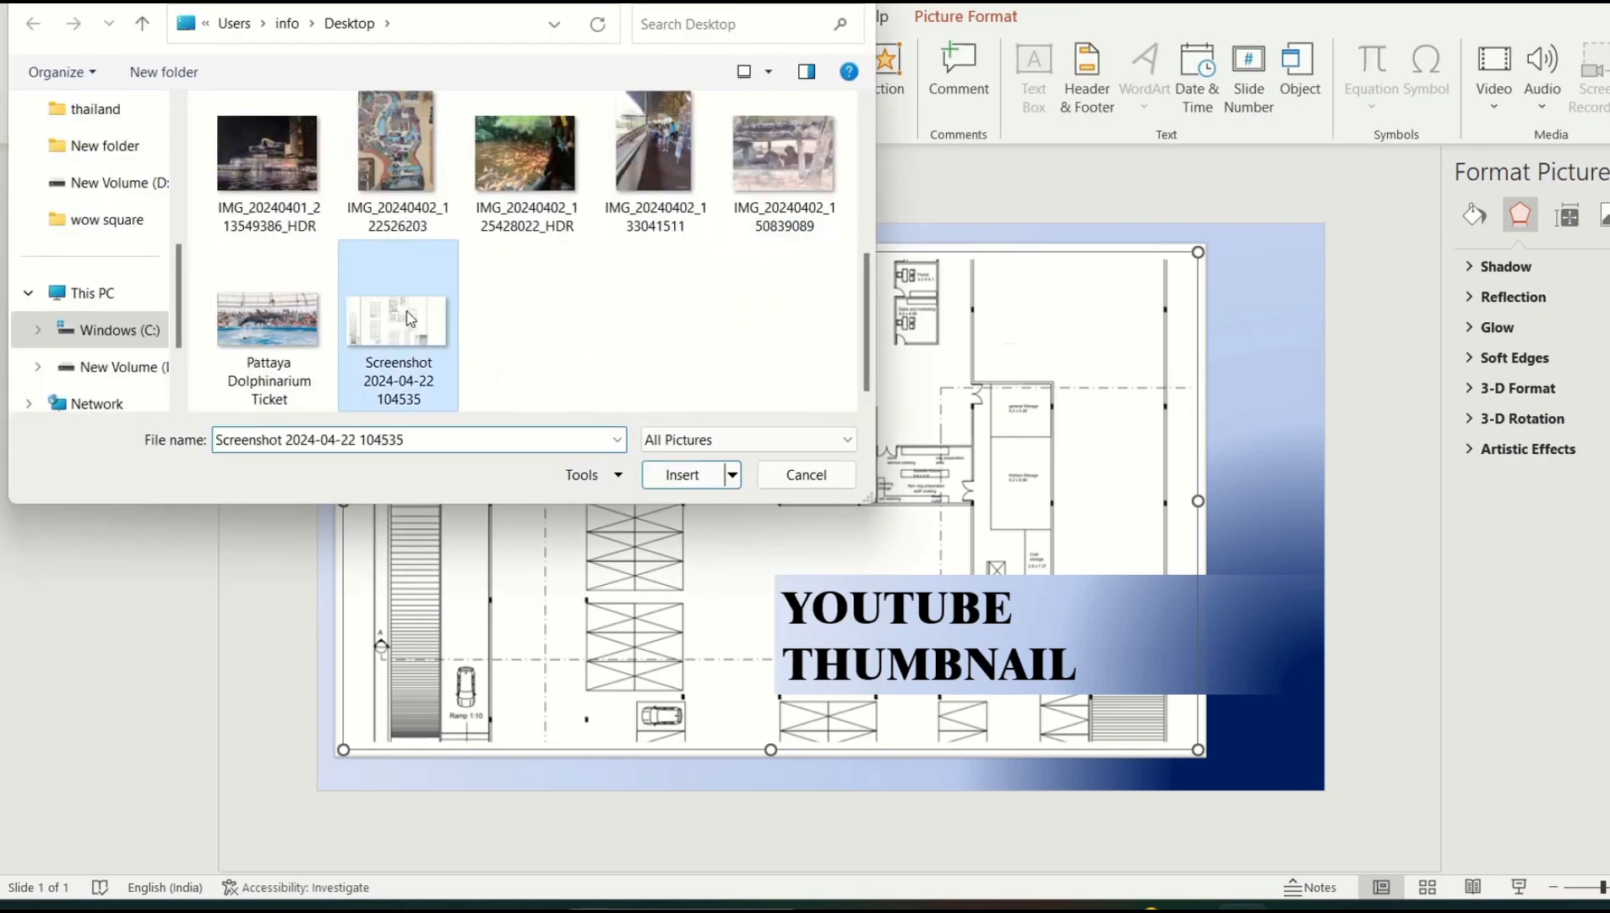
click(667, 474)
drag(941, 412, 890, 466)
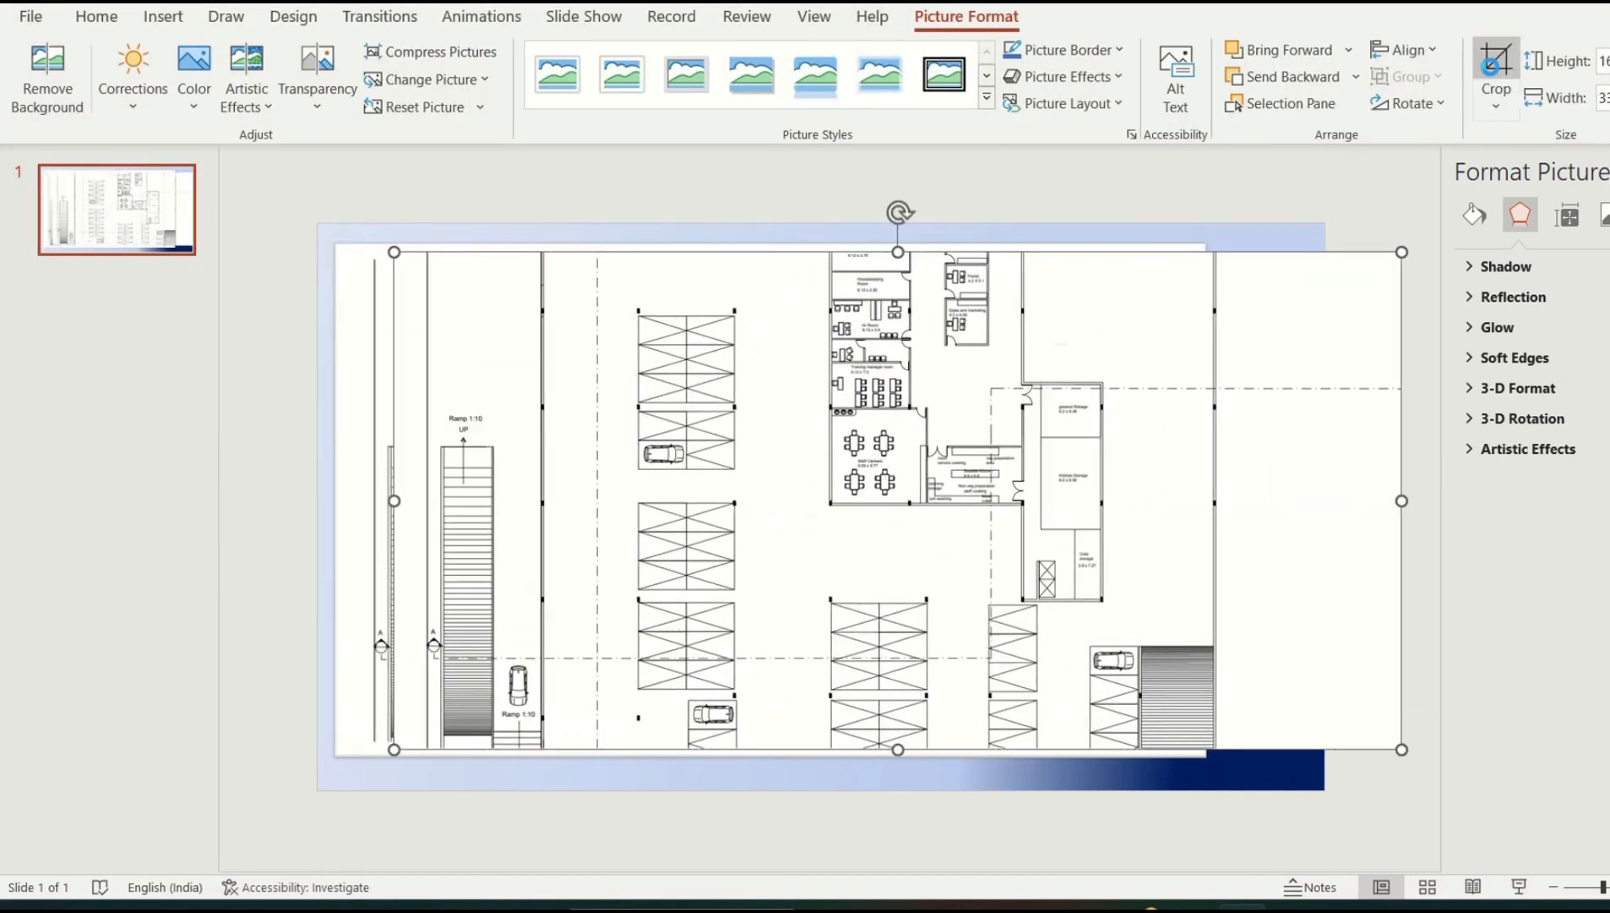
Crop the new picture's right, left and bottom edges down to the office-room block
click(1497, 69)
drag(1399, 501, 1125, 501)
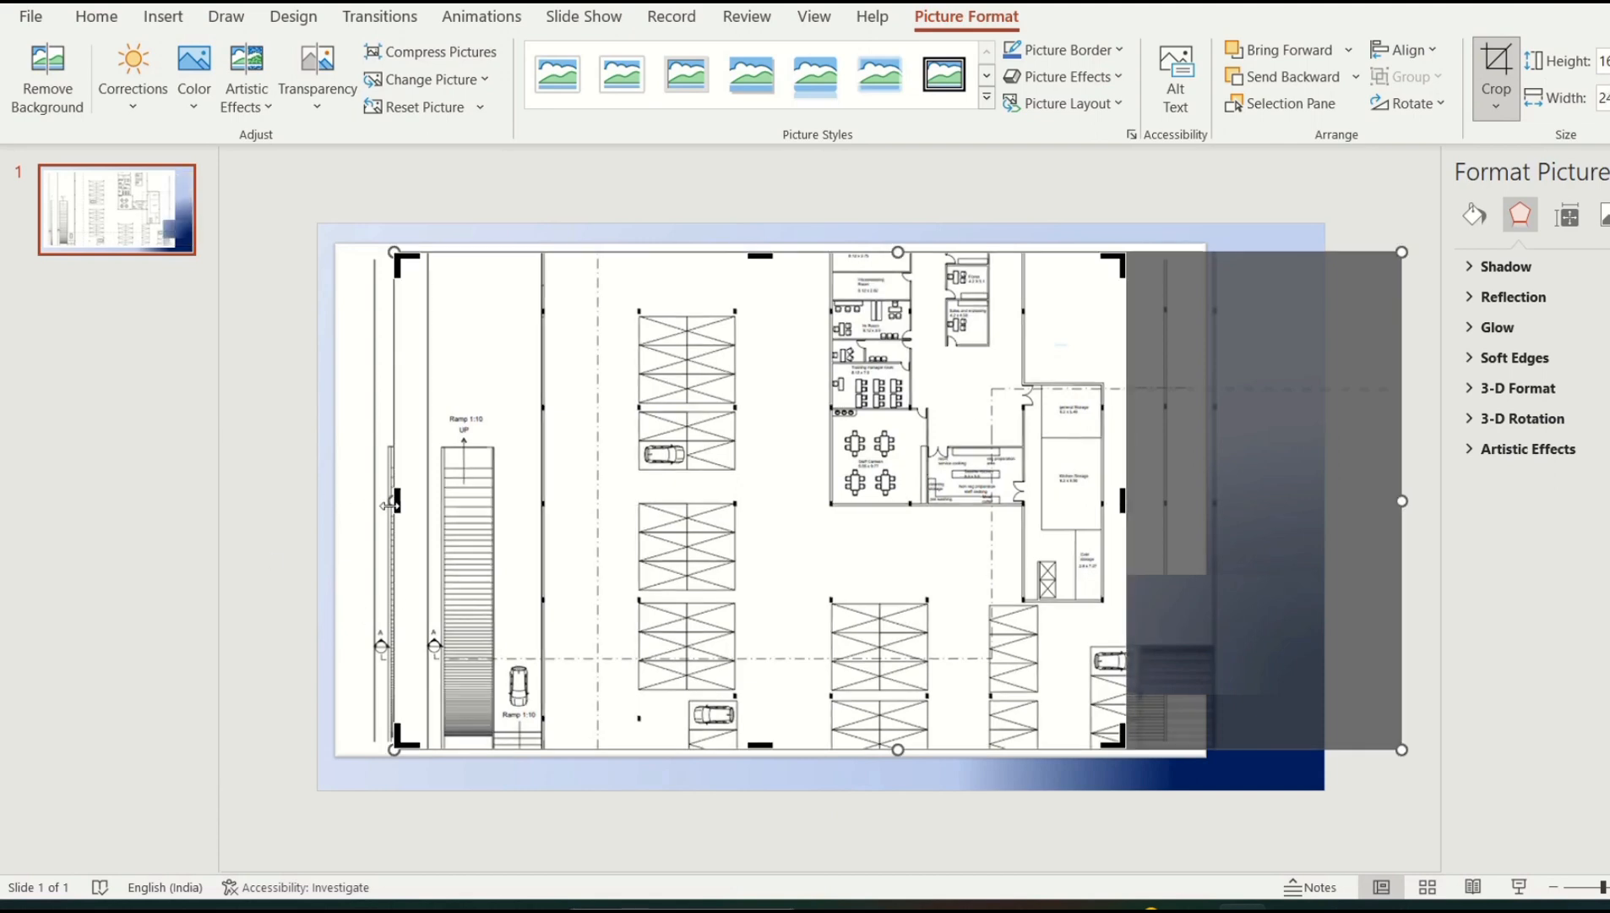
drag(395, 507, 521, 532)
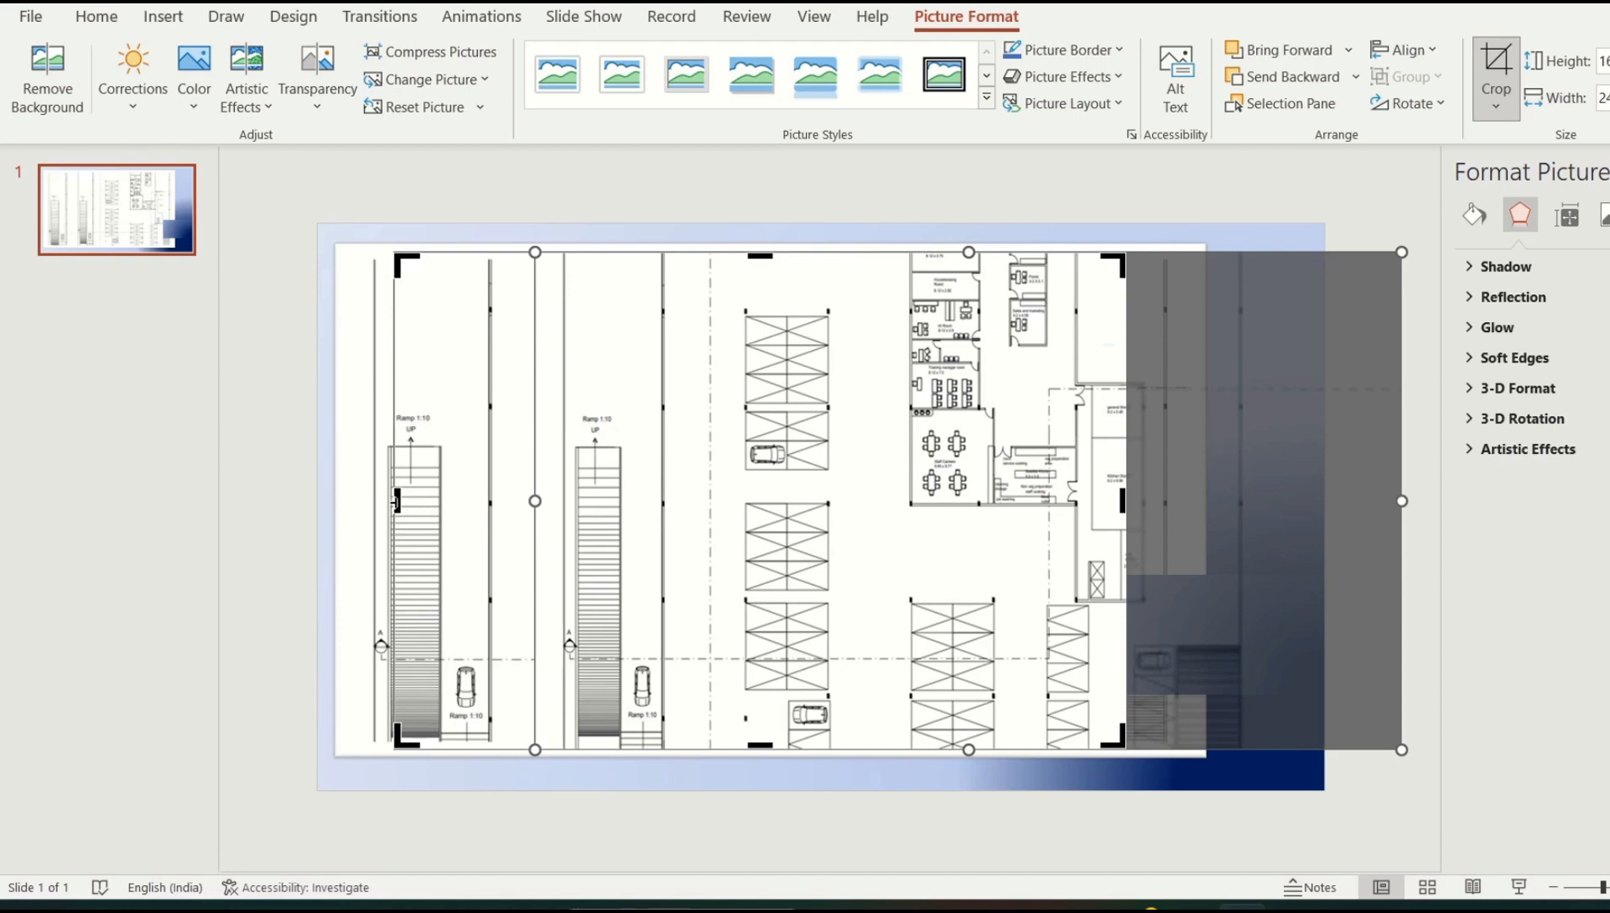
drag(451, 505, 816, 538)
drag(879, 534, 884, 534)
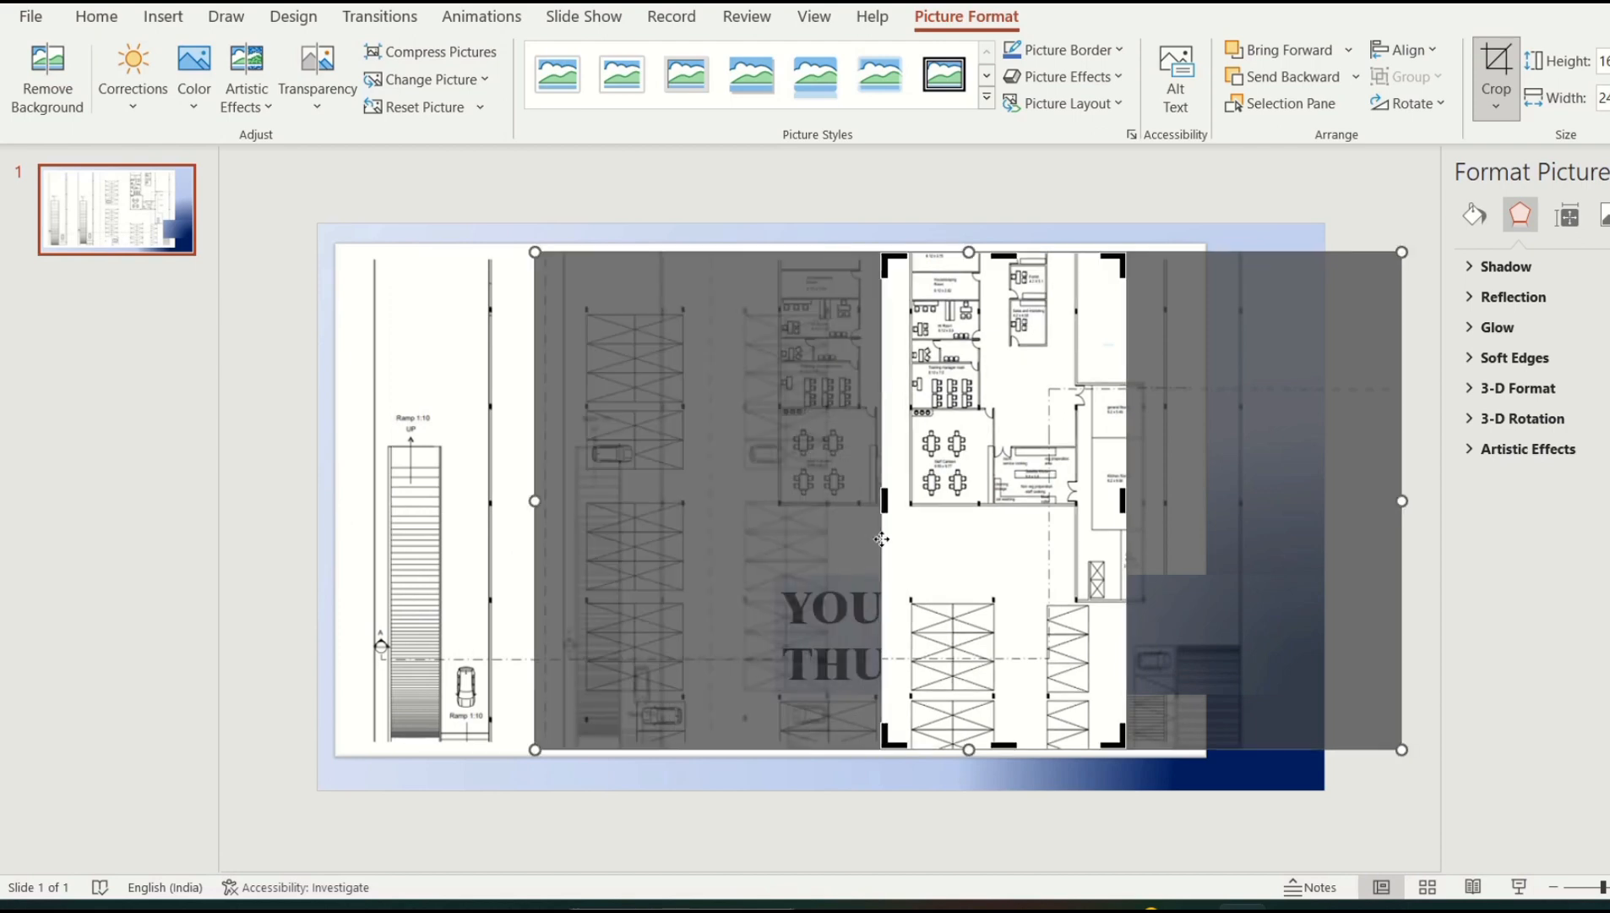
drag(1006, 743, 1046, 526)
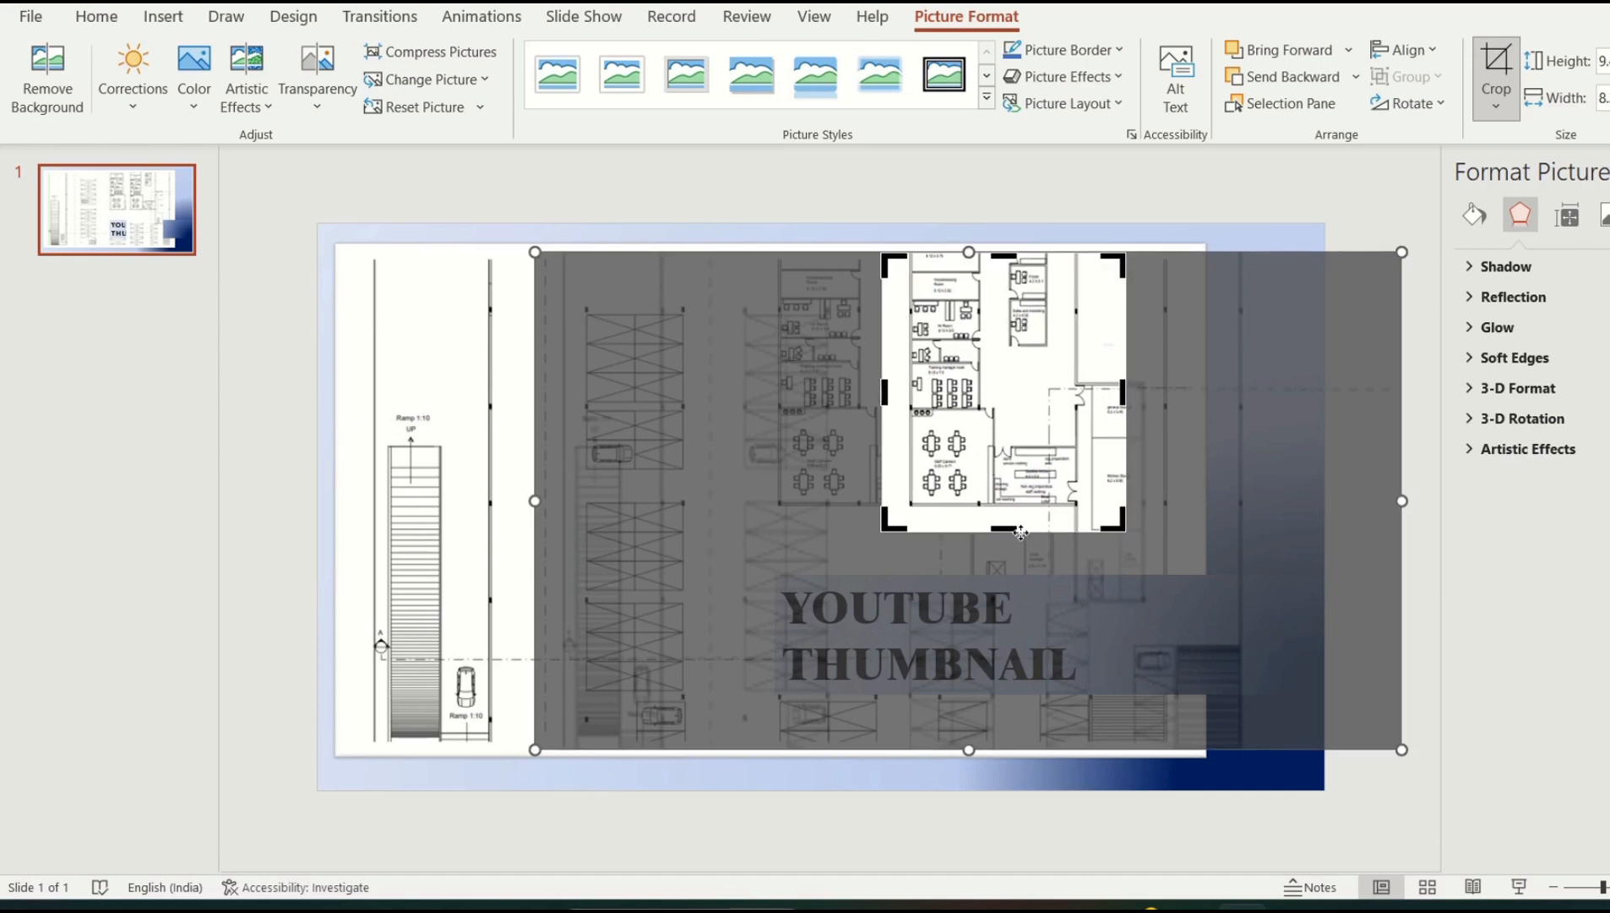
click(986, 97)
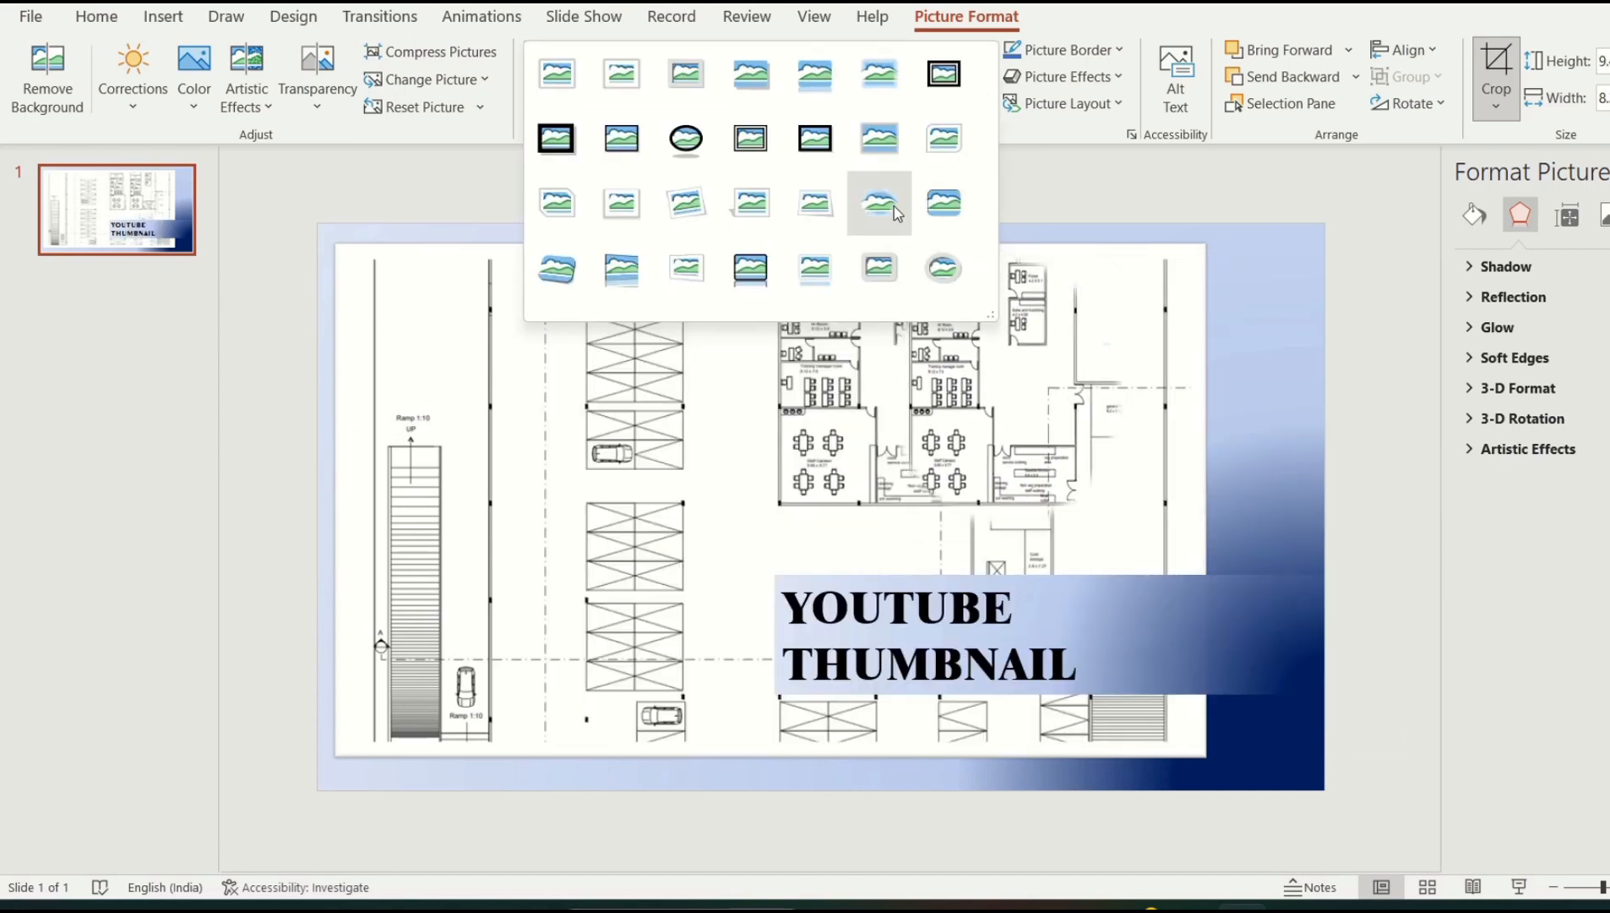
Apply Moderate Frame, Black to the inset and drag it to the floor plan's upper left
click(839, 146)
click(1149, 232)
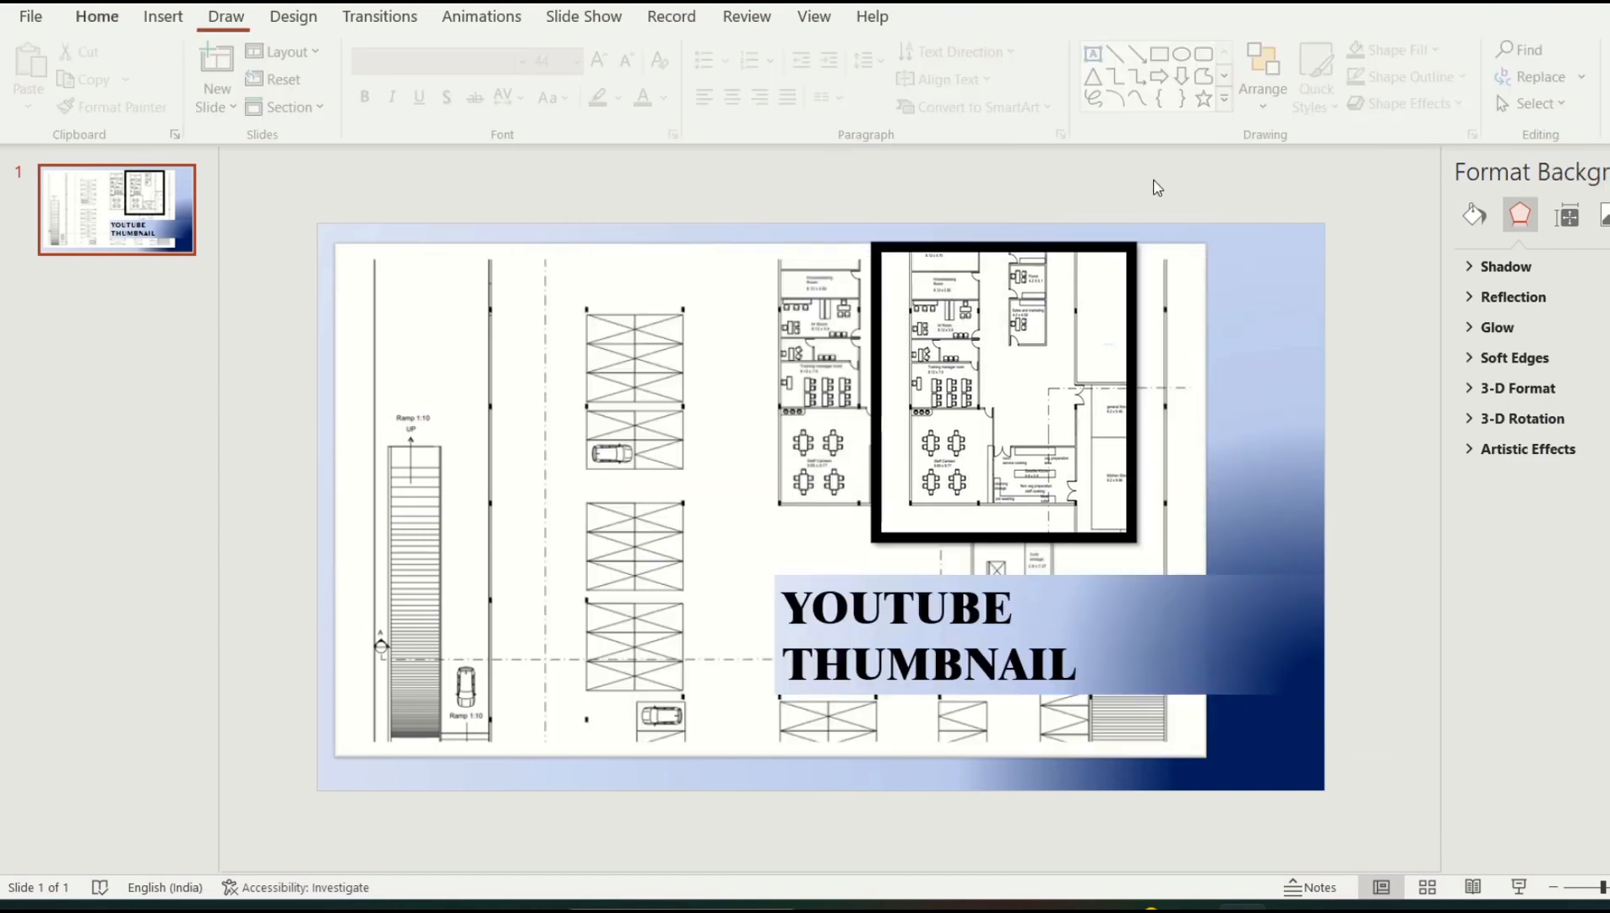
drag(1005, 462, 638, 444)
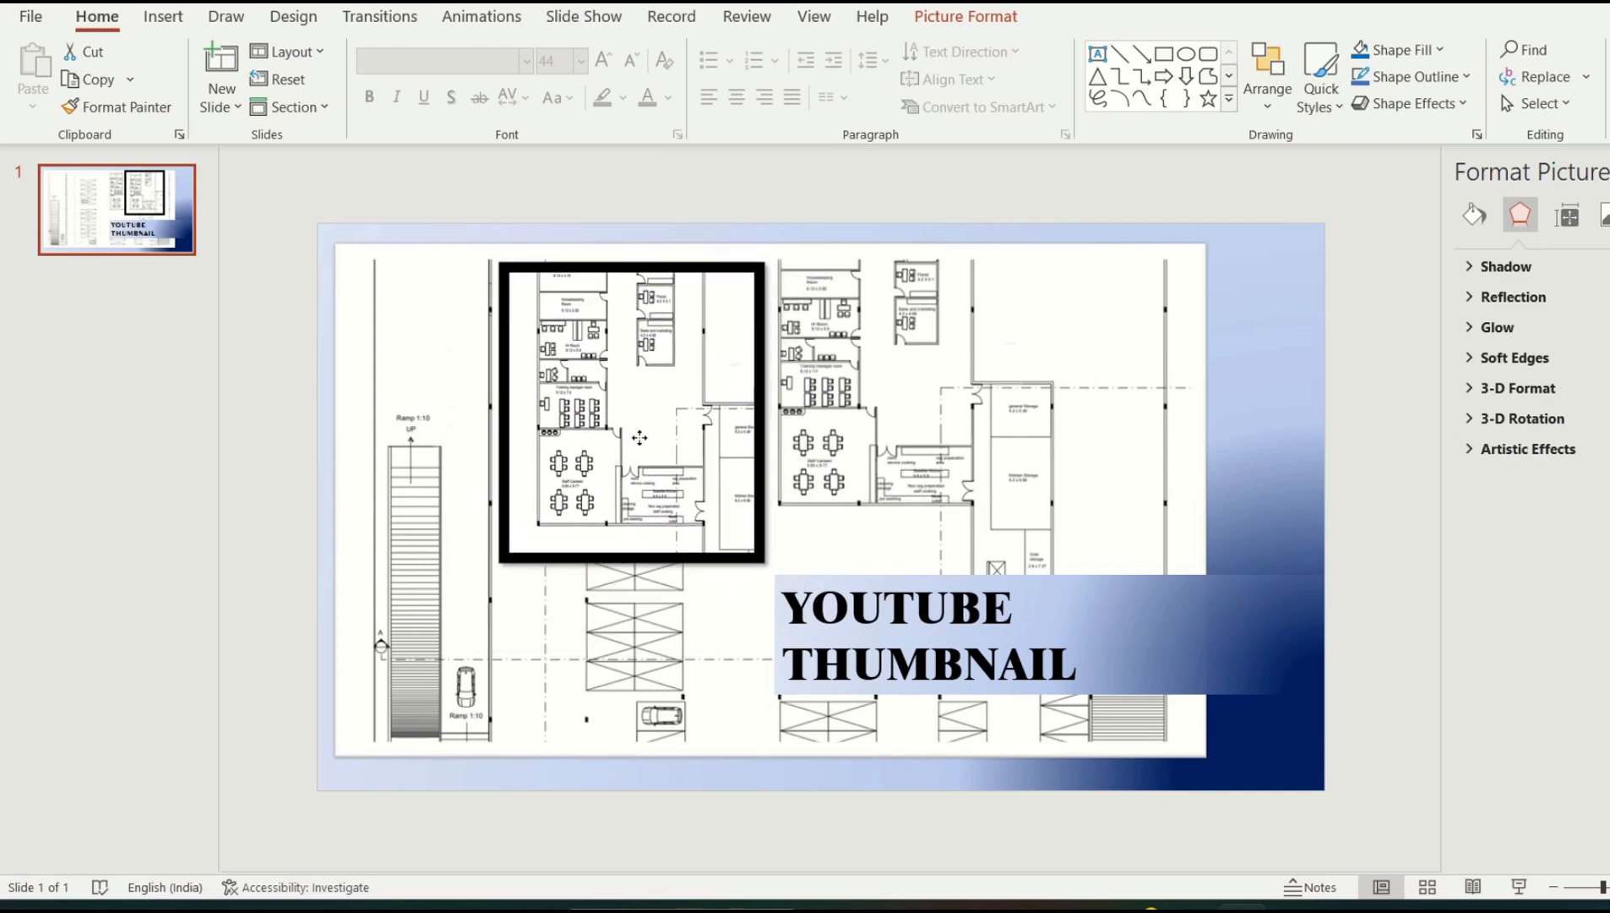
click(788, 541)
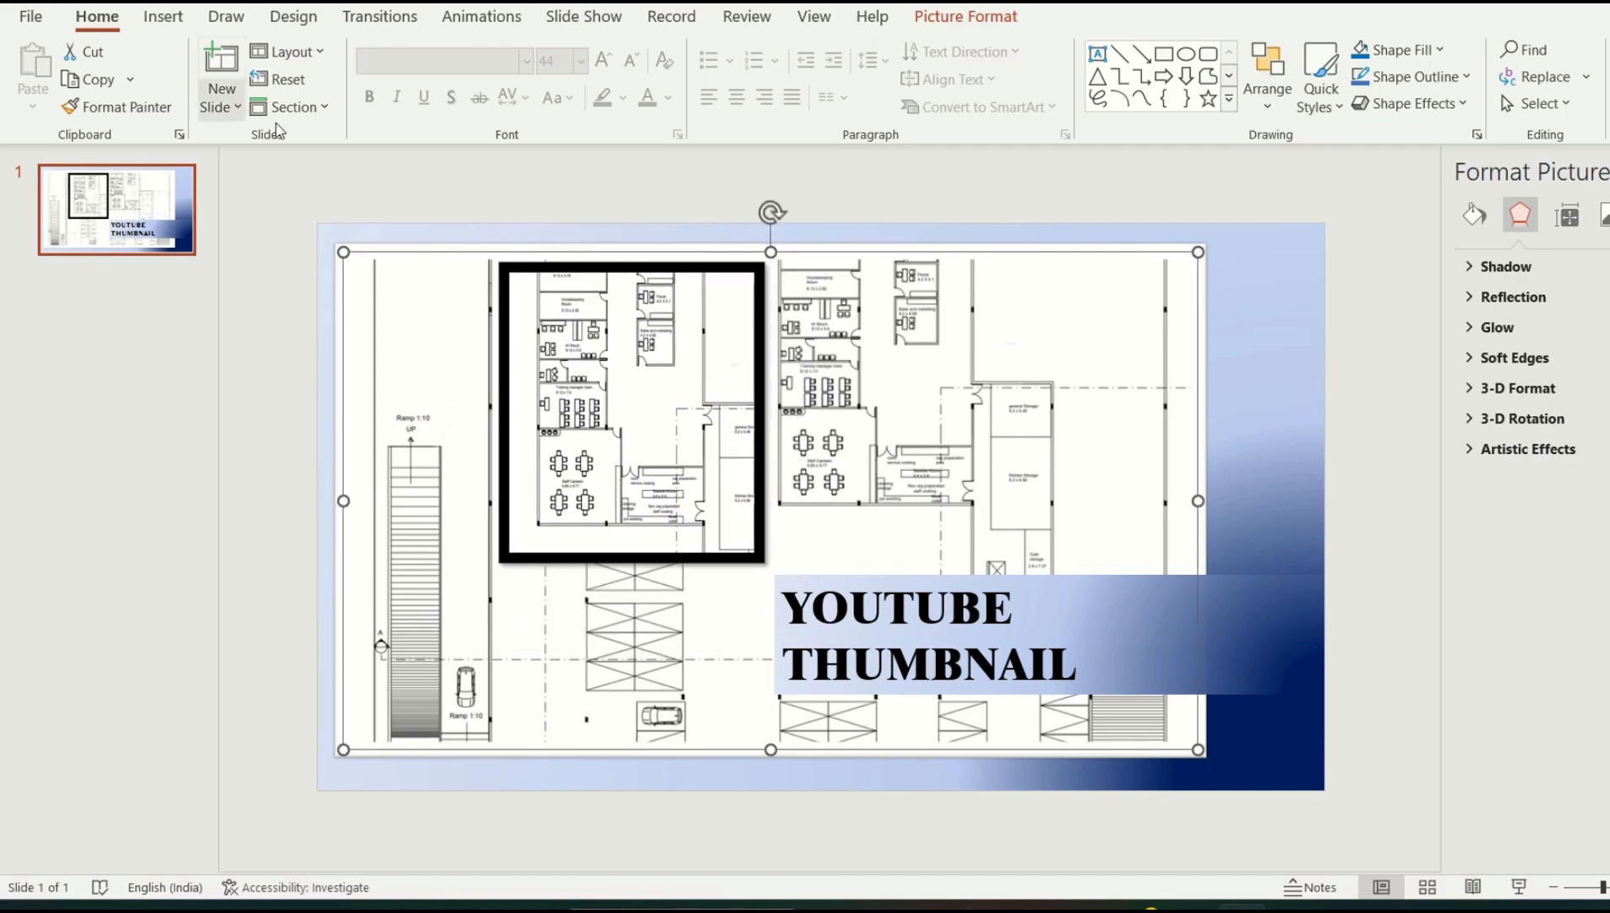
Insert black WordArt reading 'SUBSCRIBE' and select the word to restyle it blue
click(165, 17)
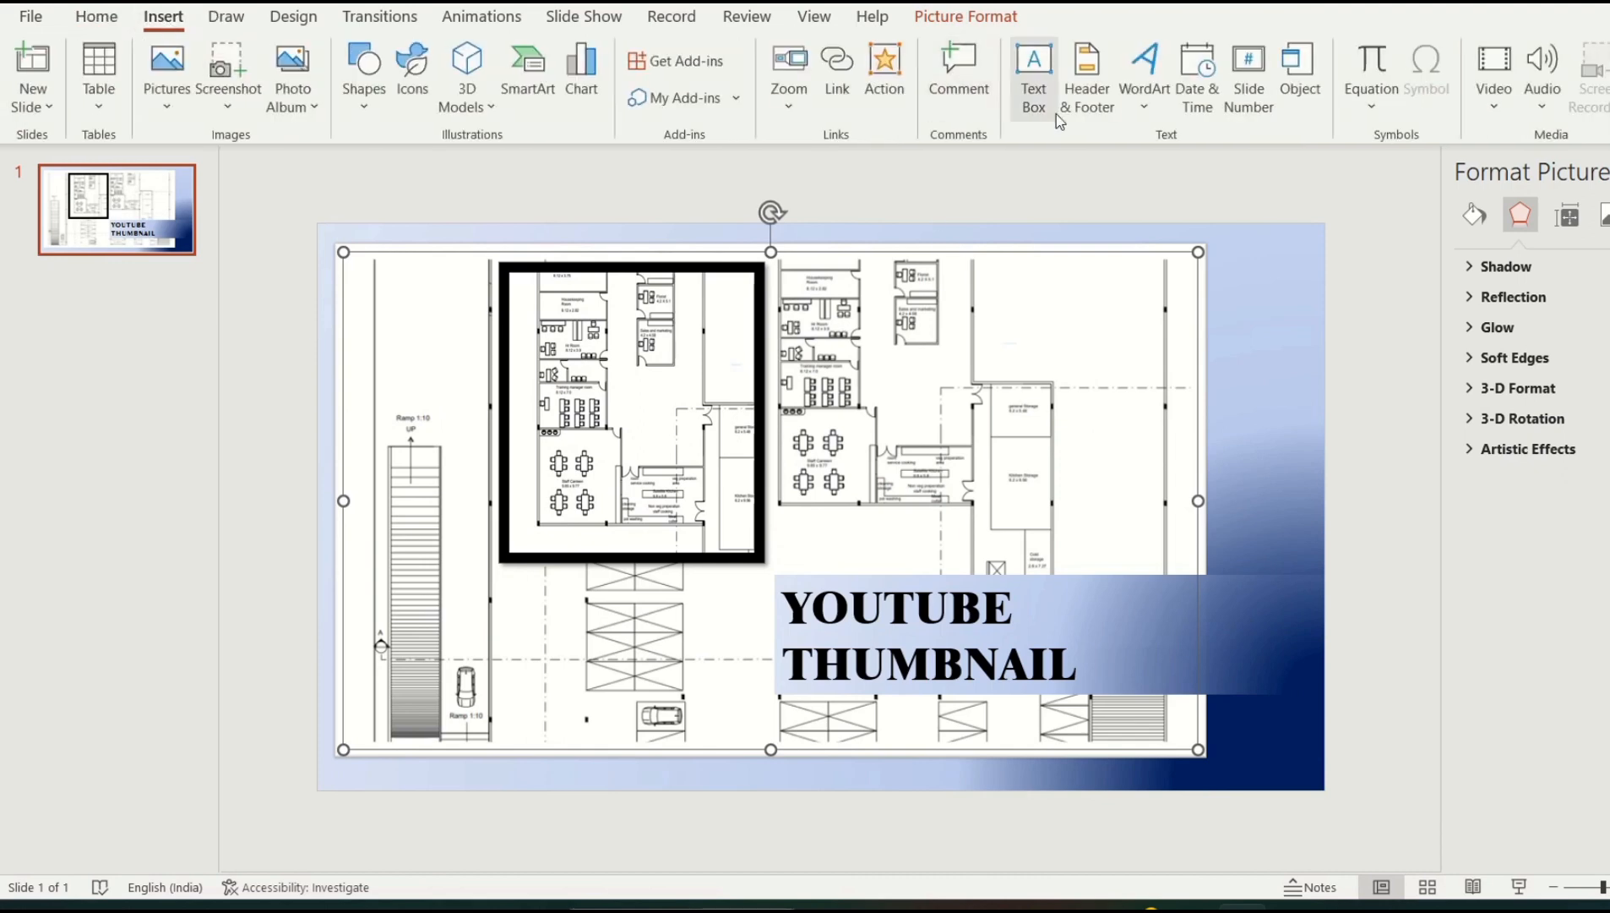
click(1144, 75)
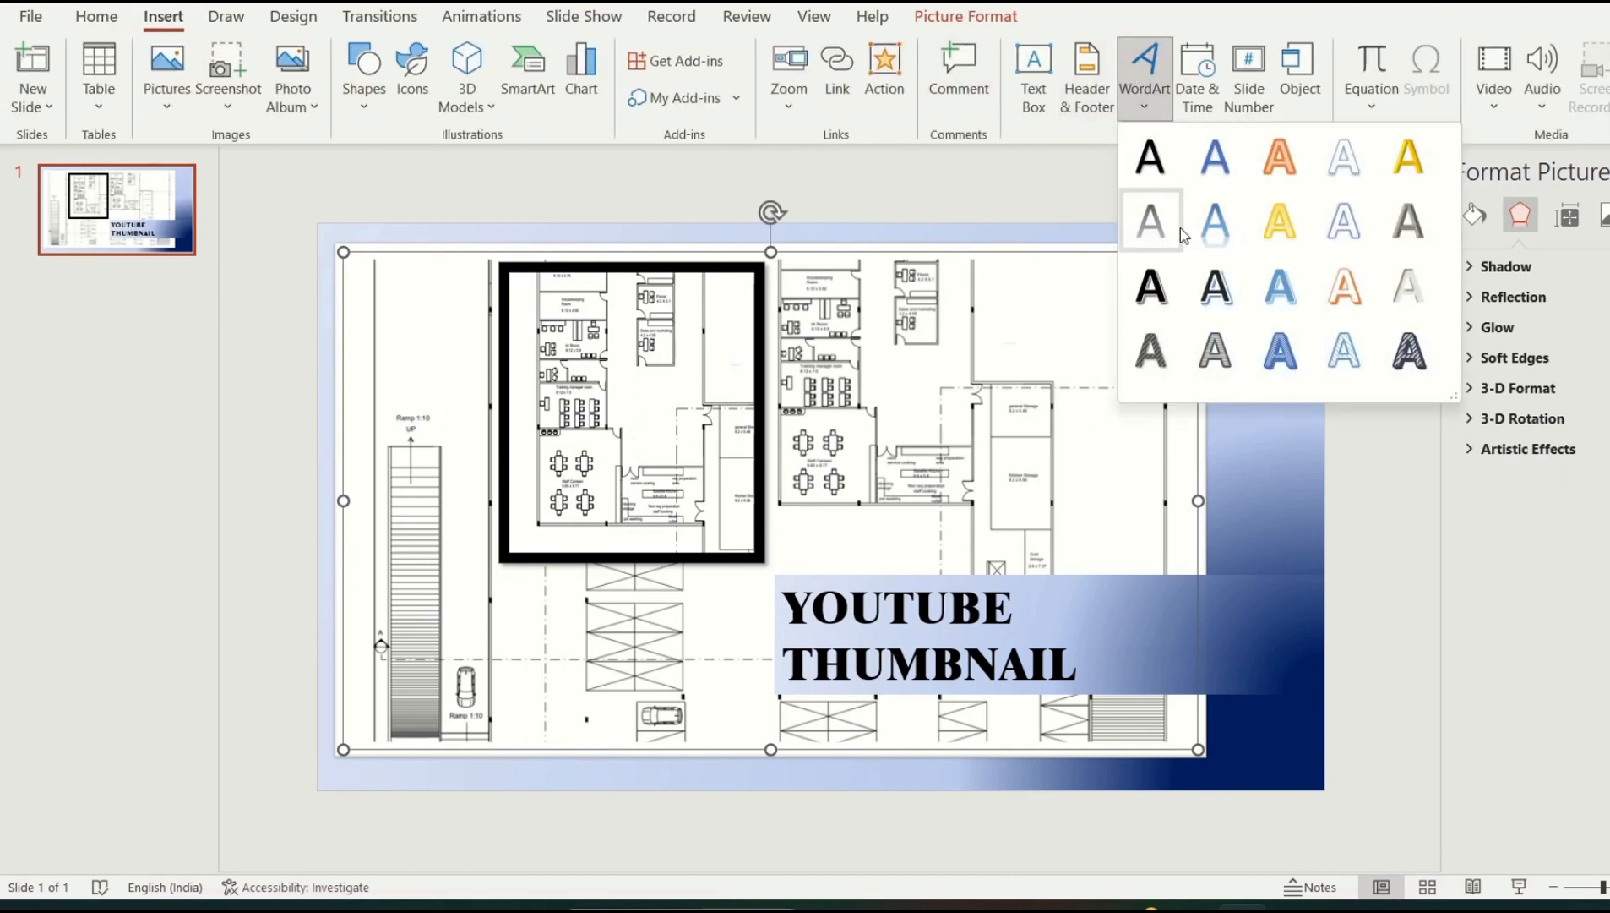
click(1149, 164)
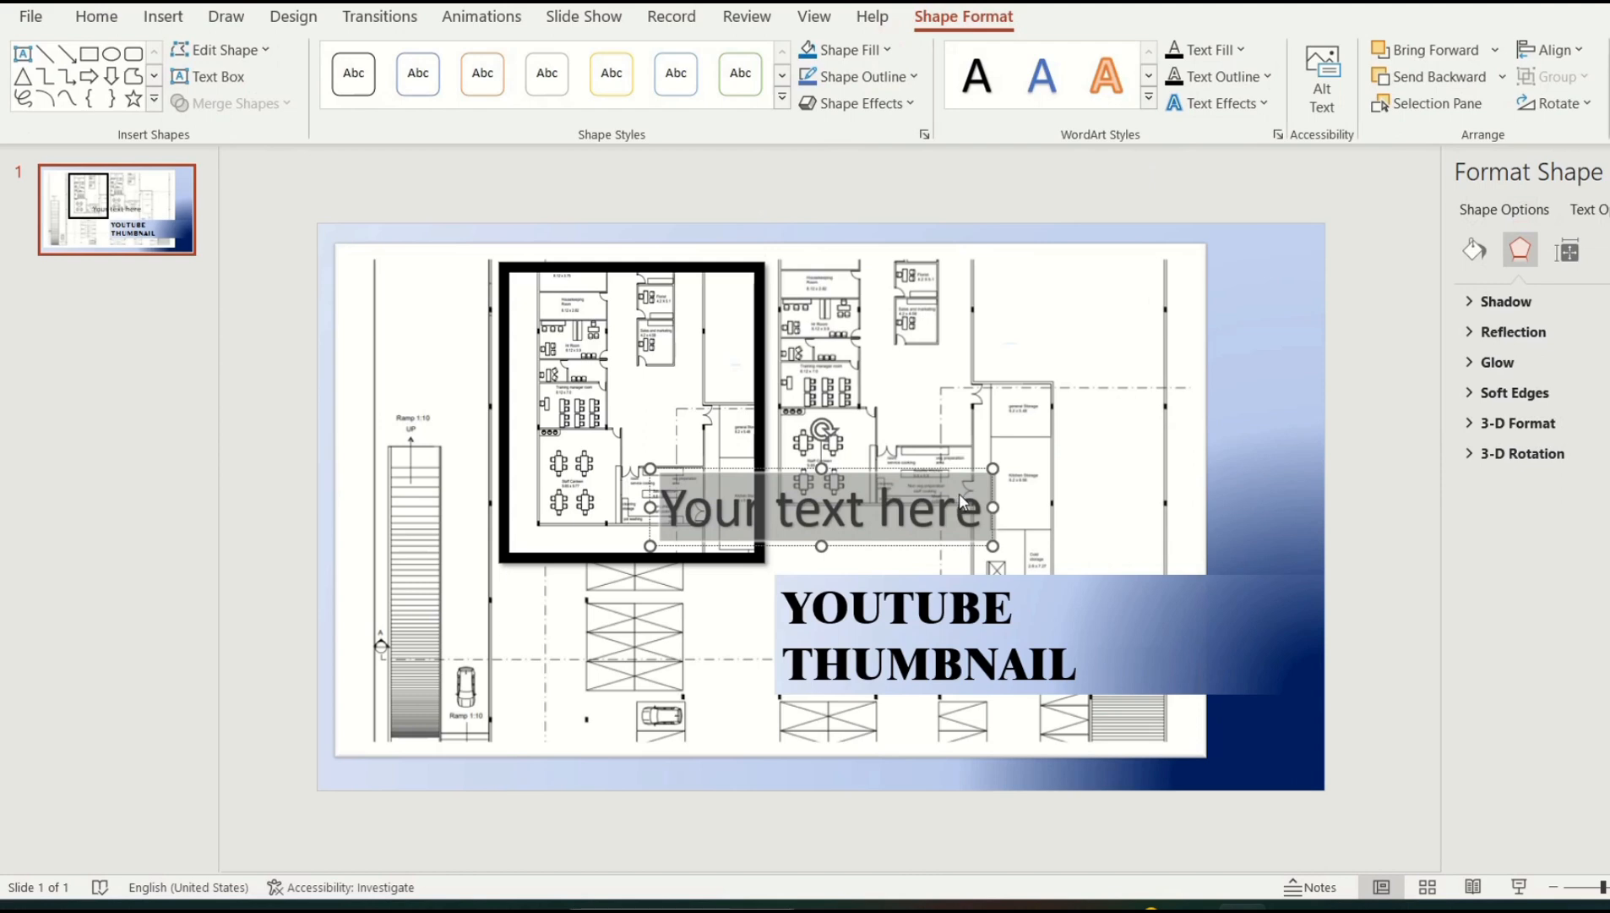
text(S)
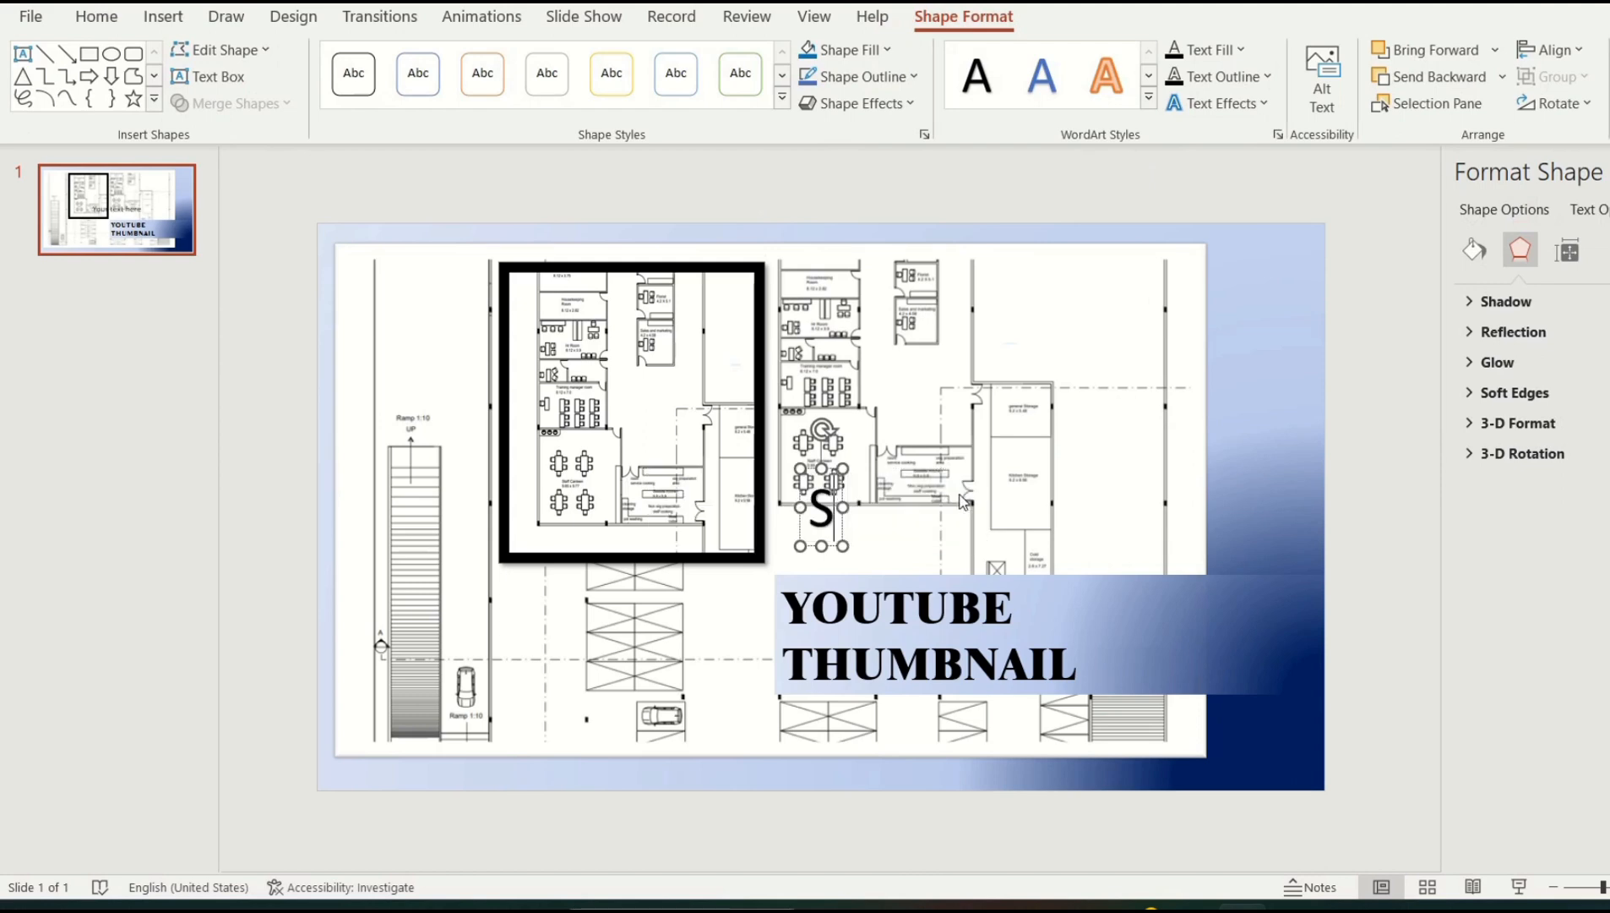
text(UBSCRIBE)
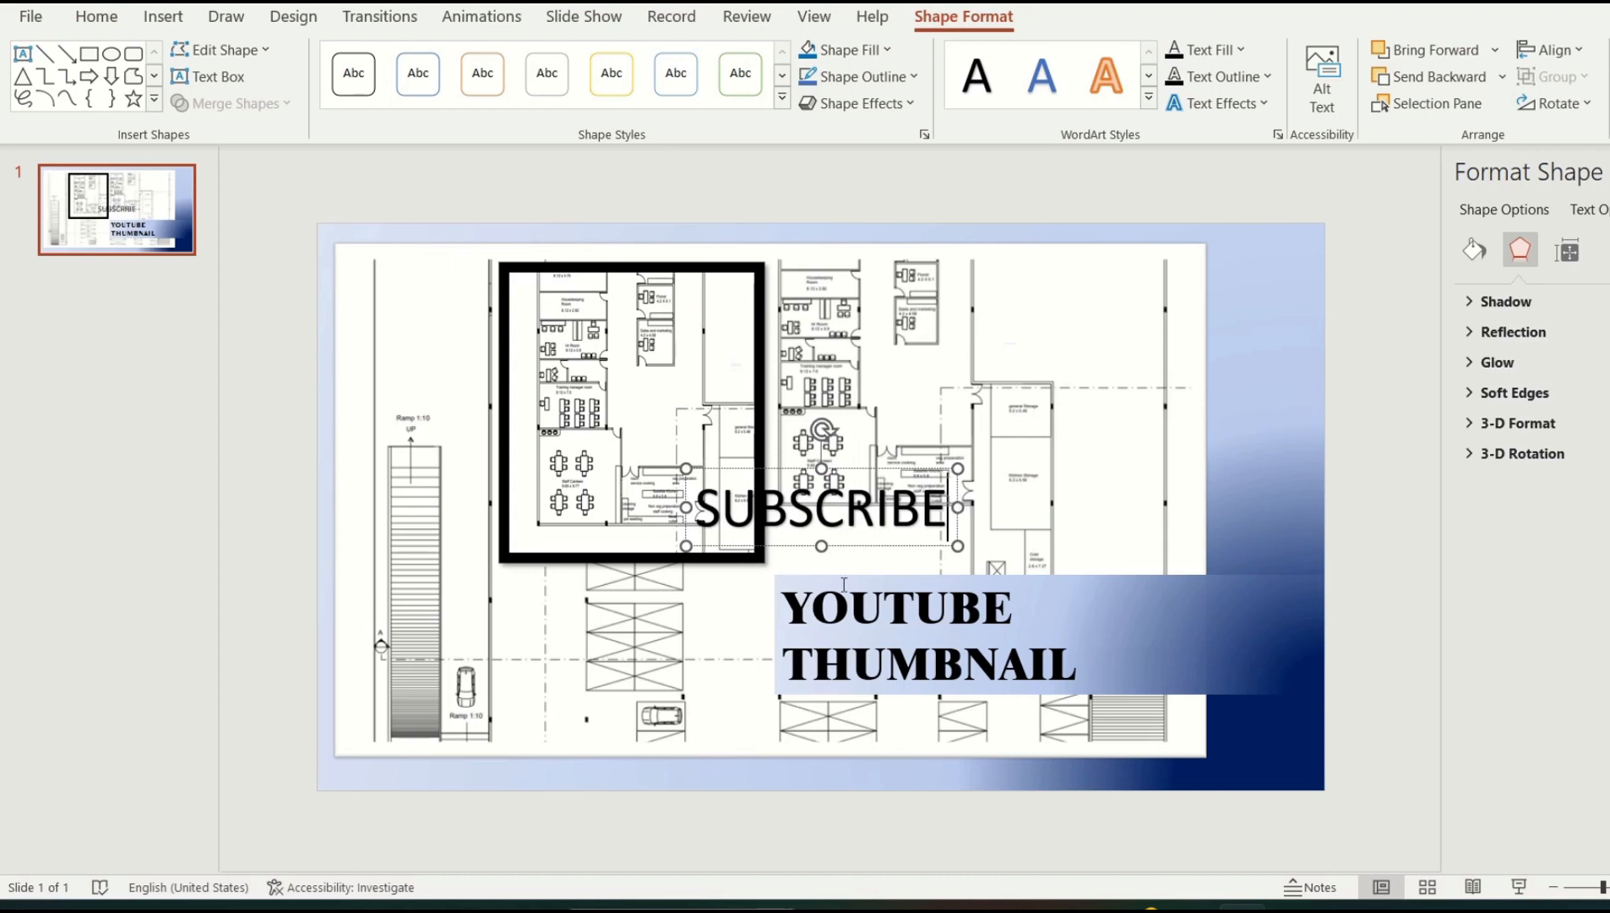
double_click(811, 520)
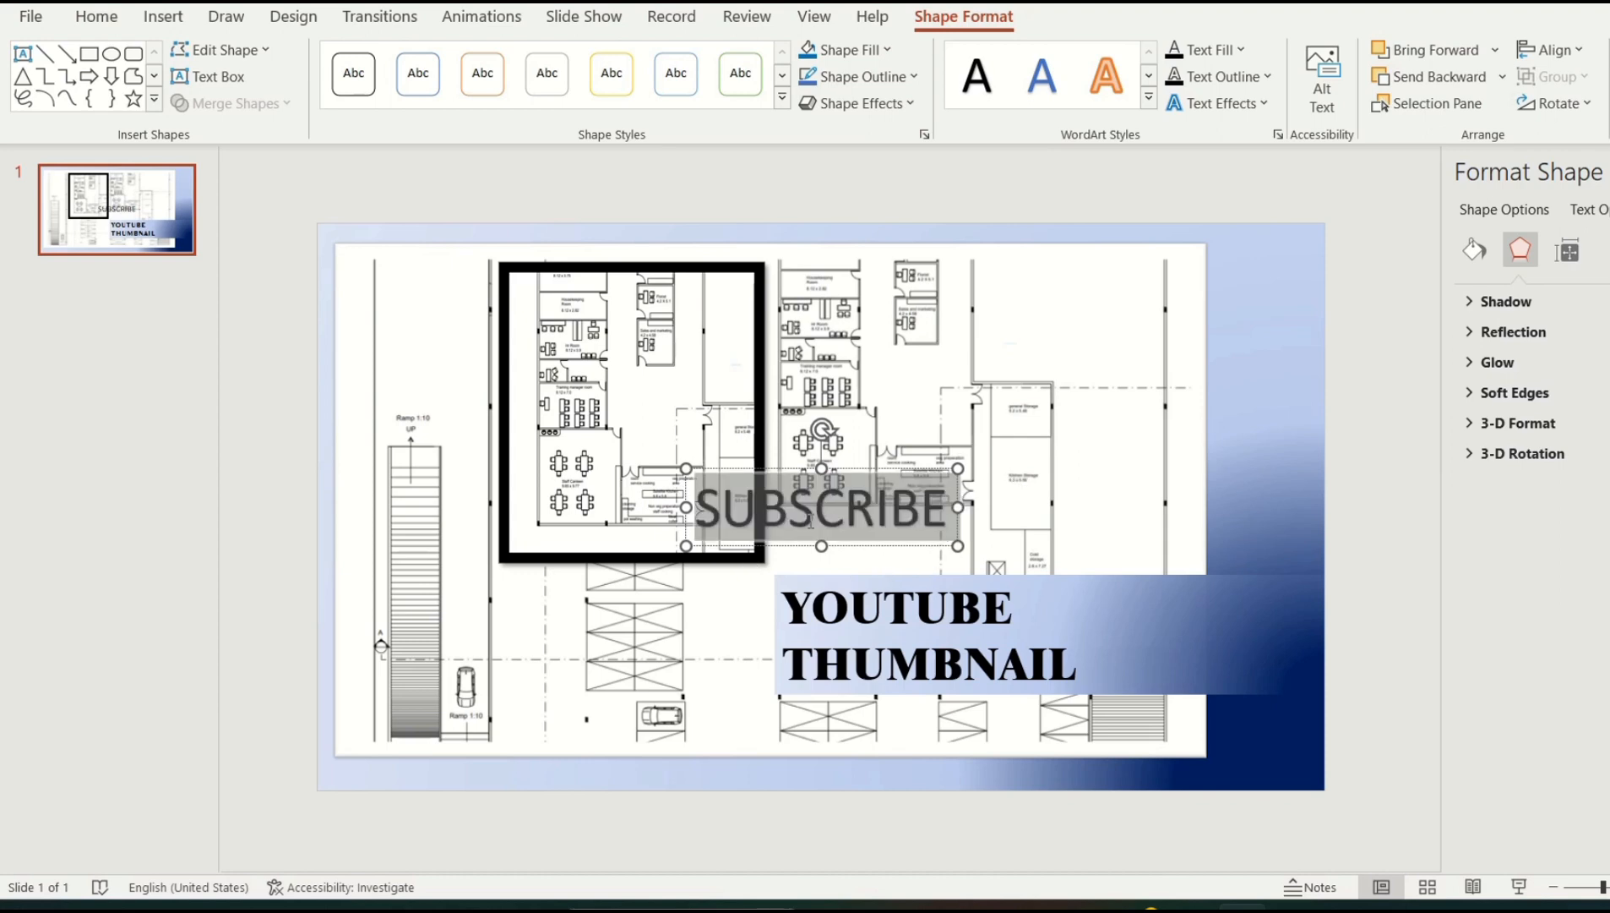
click(1149, 98)
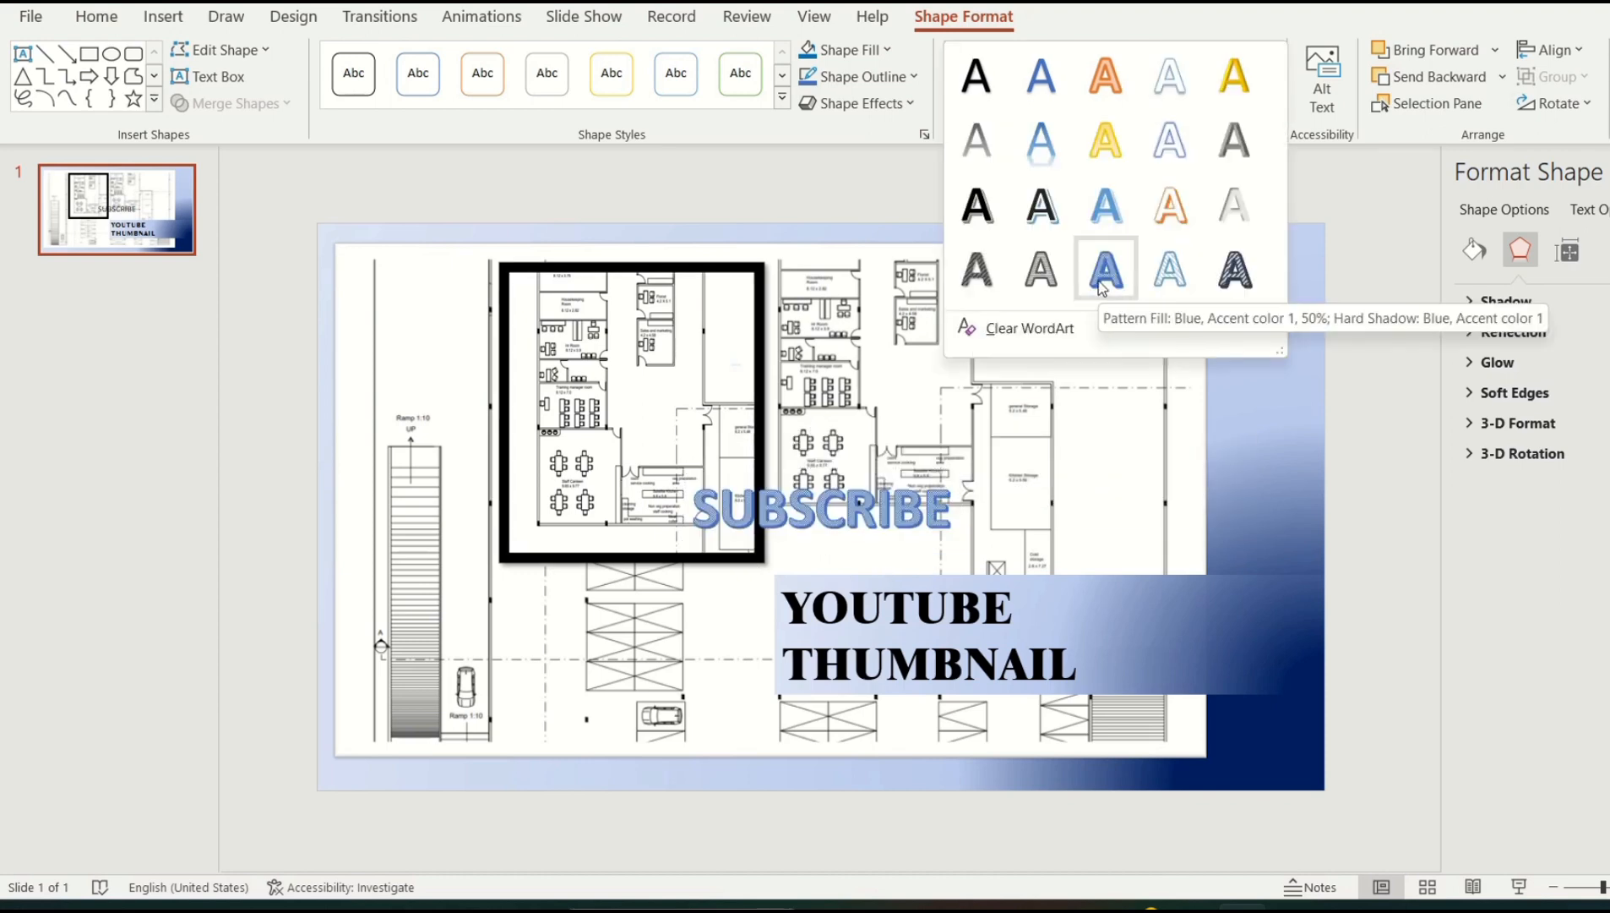